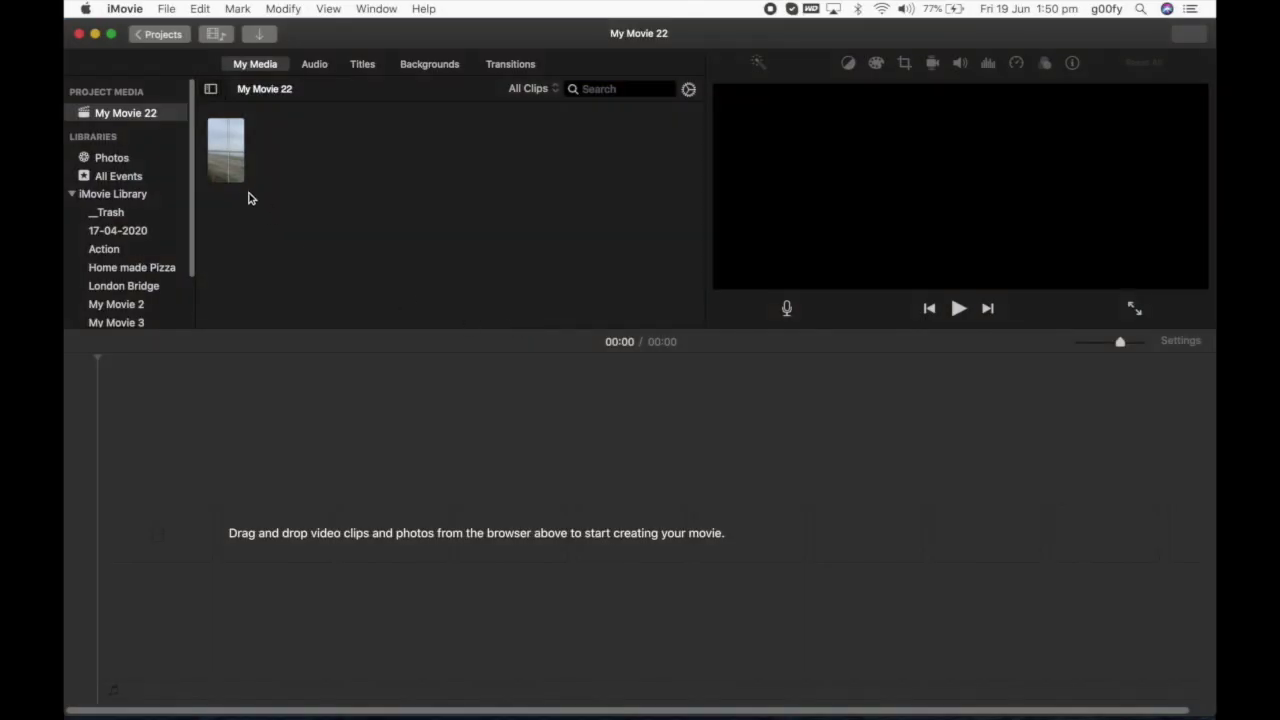
- Add the portrait beach clip to the timeline and apply Crop to Fill, moving the frame down
{"action": "left_click_drag", "start_coordinate": [230, 162], "coordinate": [160, 488]}
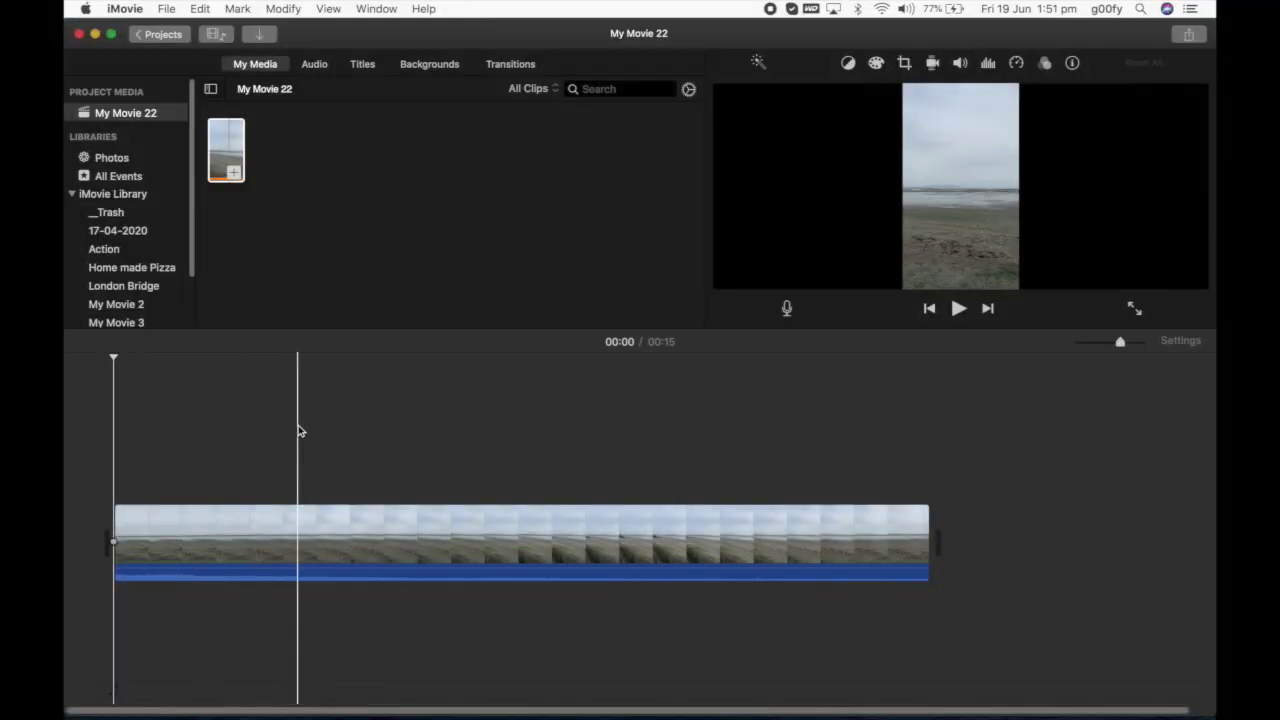
{"action": "left_click", "coordinate": [904, 64]}
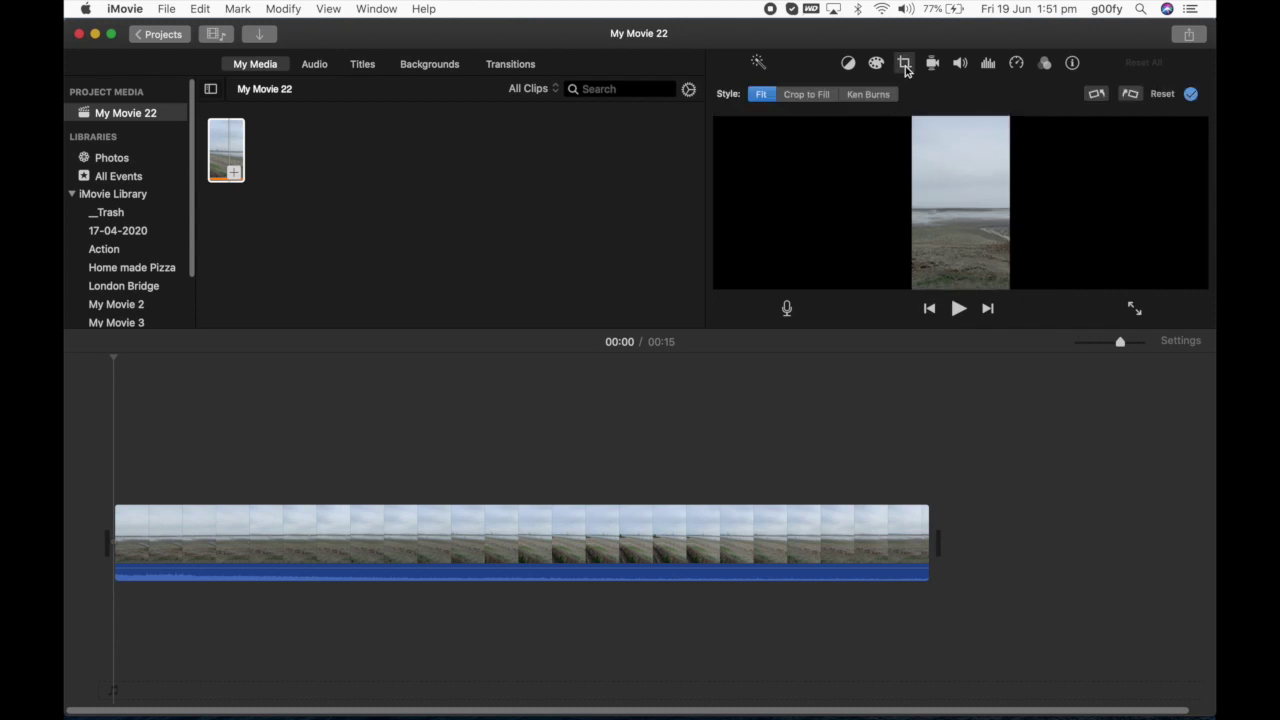
{"action": "left_click", "coordinate": [805, 96]}
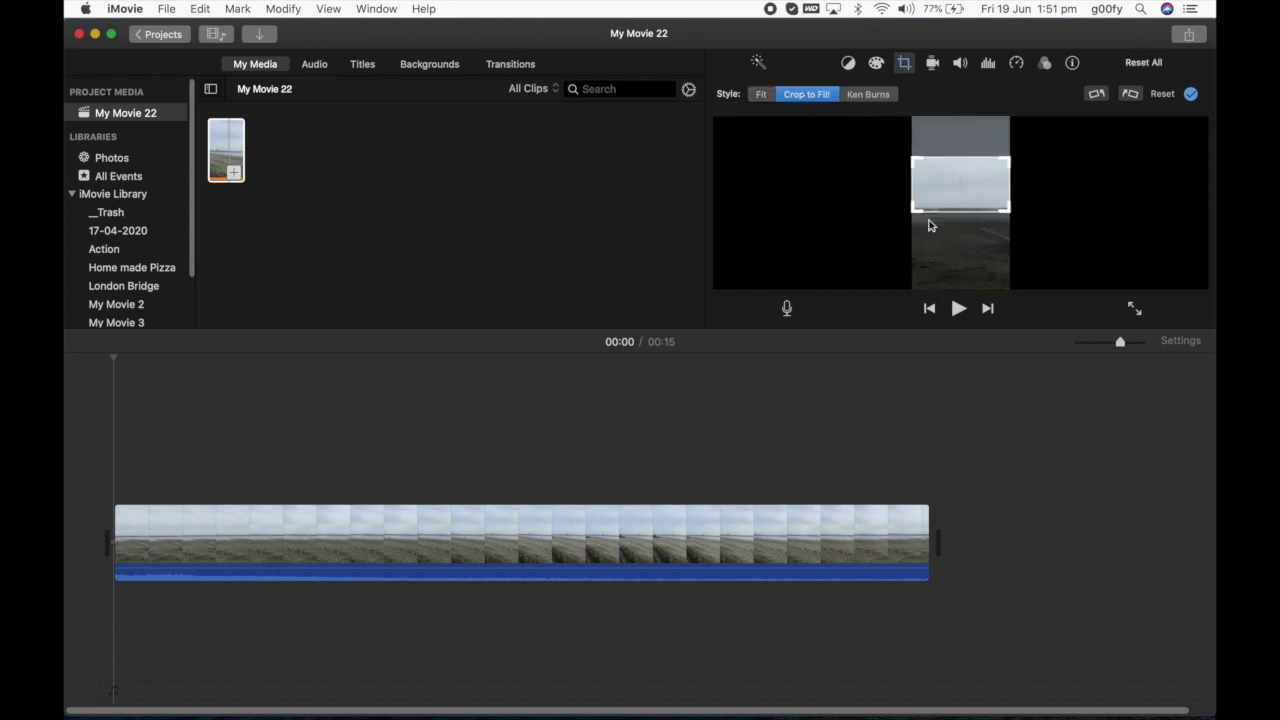
{"action": "left_click_drag", "start_coordinate": [976, 190], "coordinate": [978, 216]}
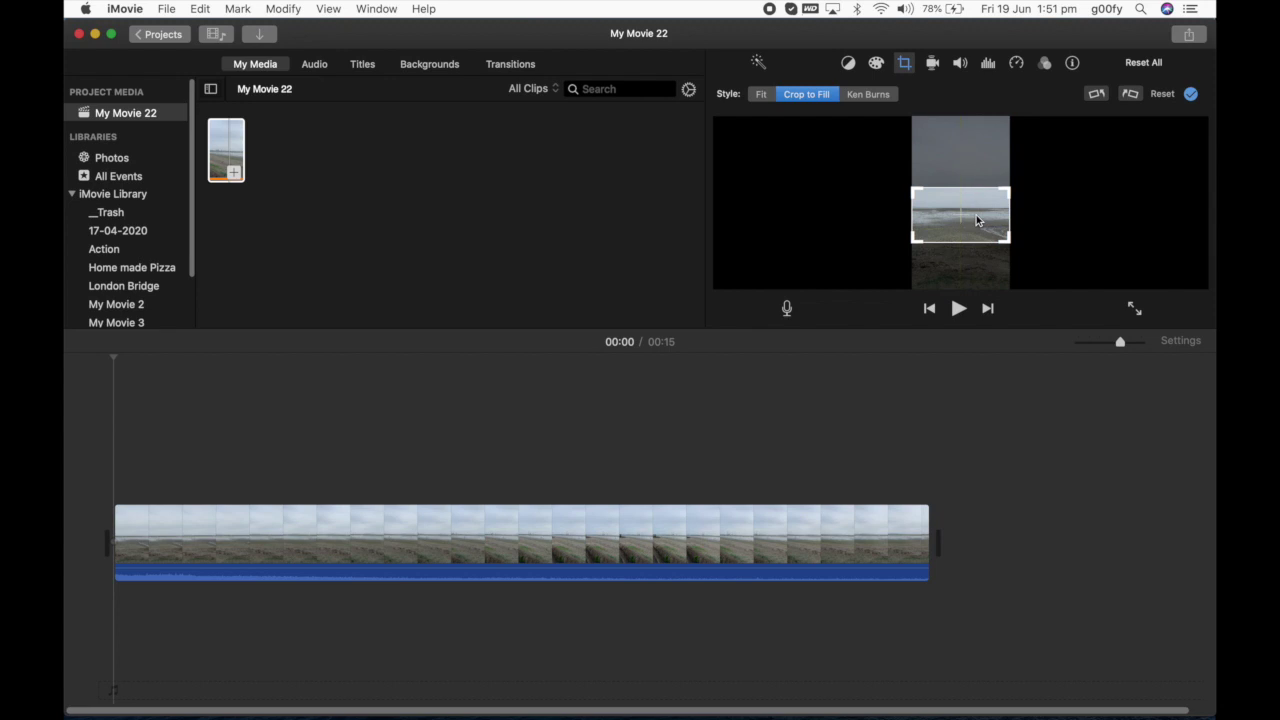
{"action": "left_click", "coordinate": [1190, 94]}
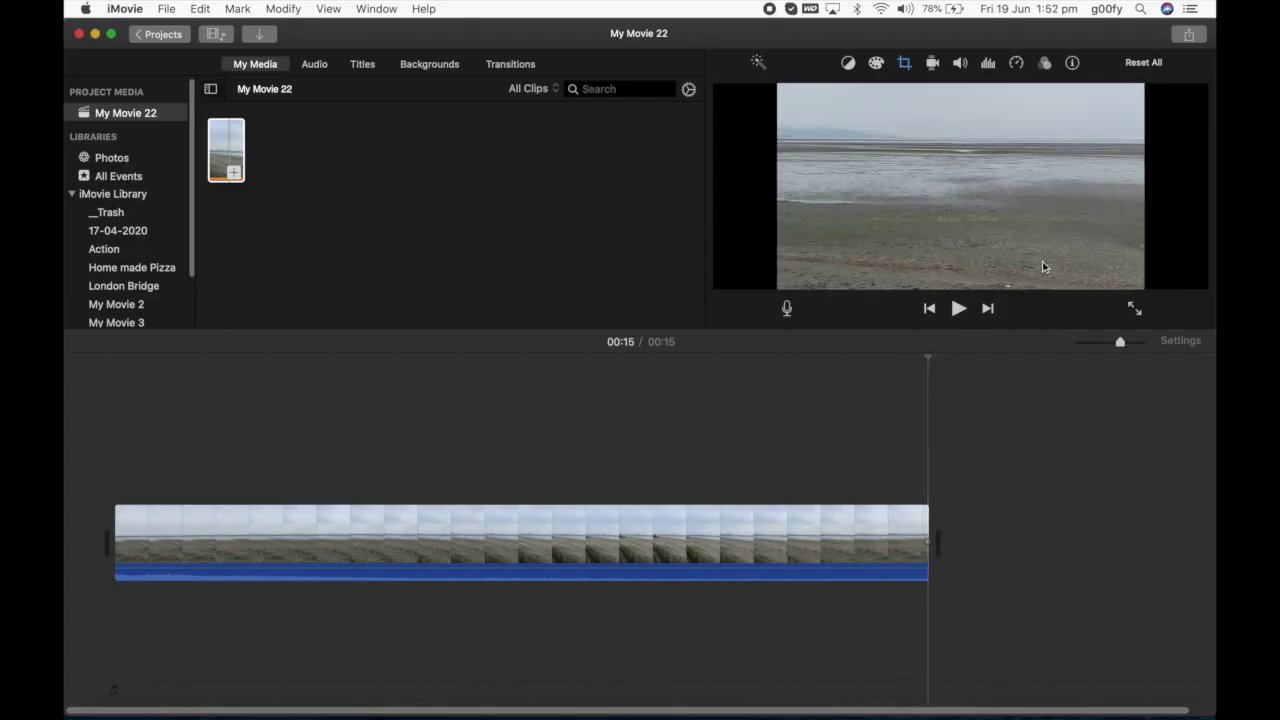
- Shift the beach clip's crop area left and slightly down for a tighter framing
{"action": "left_click", "coordinate": [906, 63]}
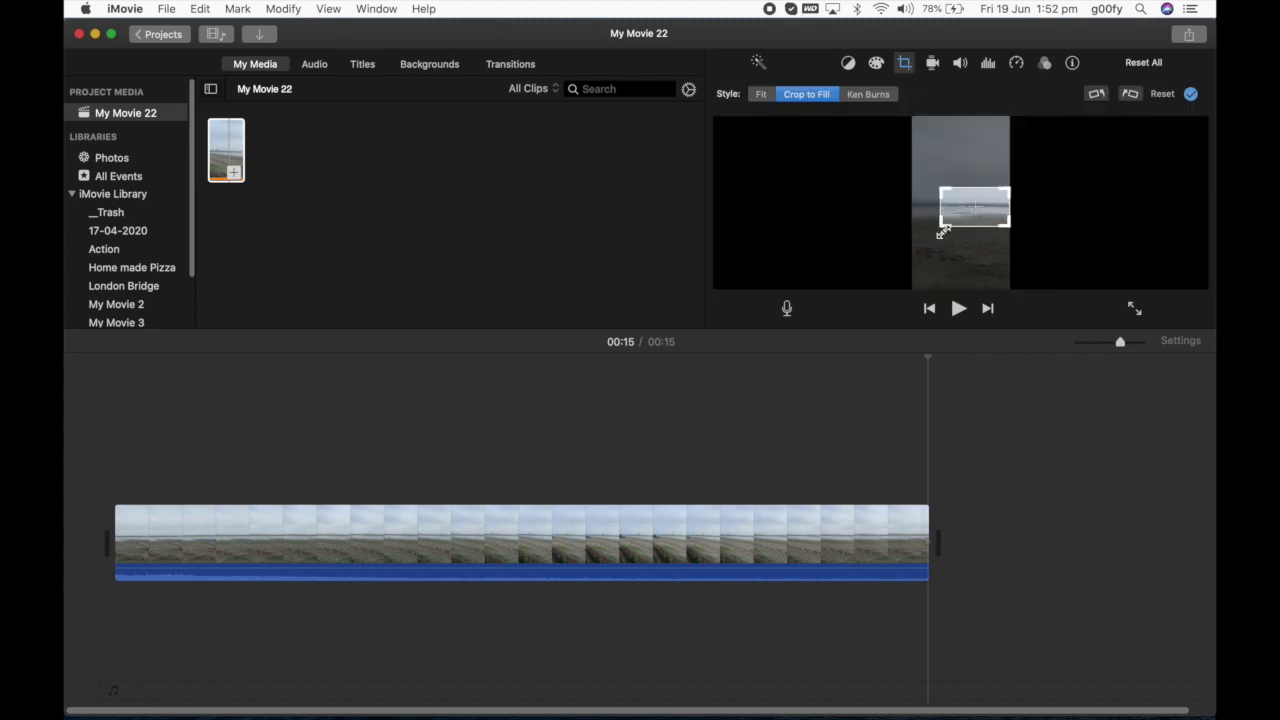
{"action": "left_click_drag", "start_coordinate": [972, 217], "coordinate": [963, 220]}
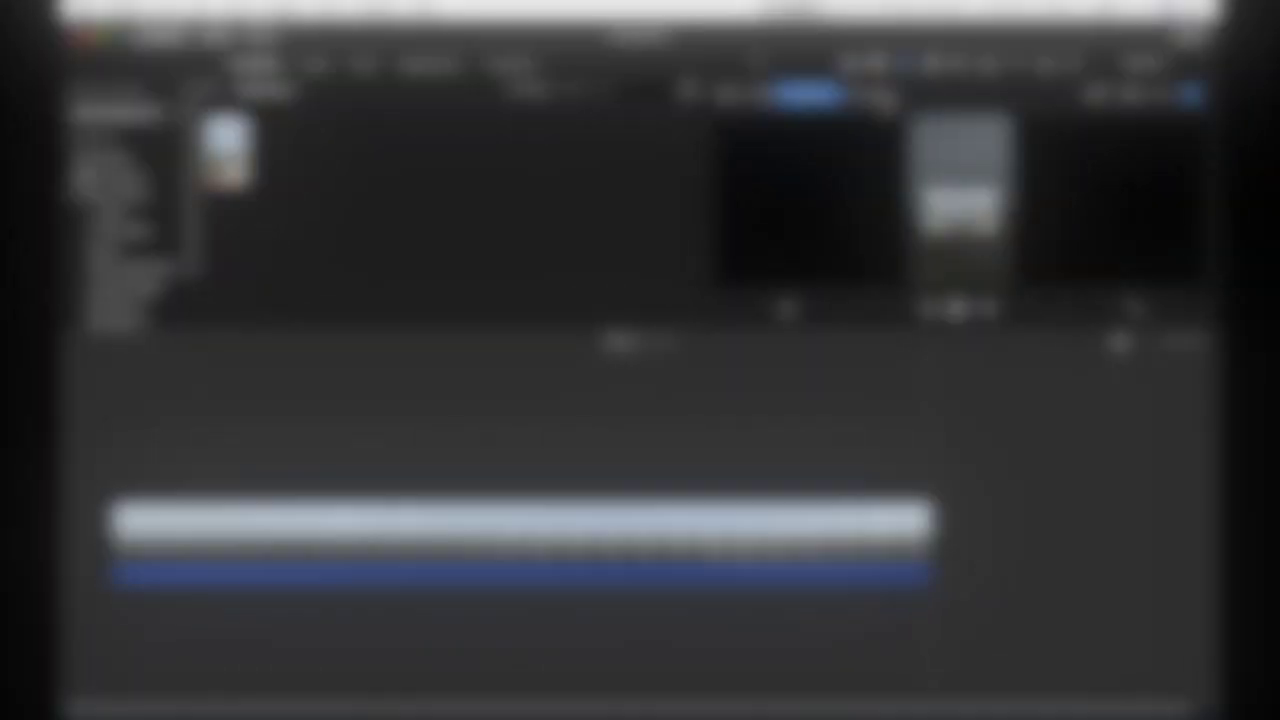
- Switch the crop to Ken Burns and position the start framing around the clip's middle
{"action": "left_click", "coordinate": [868, 94]}
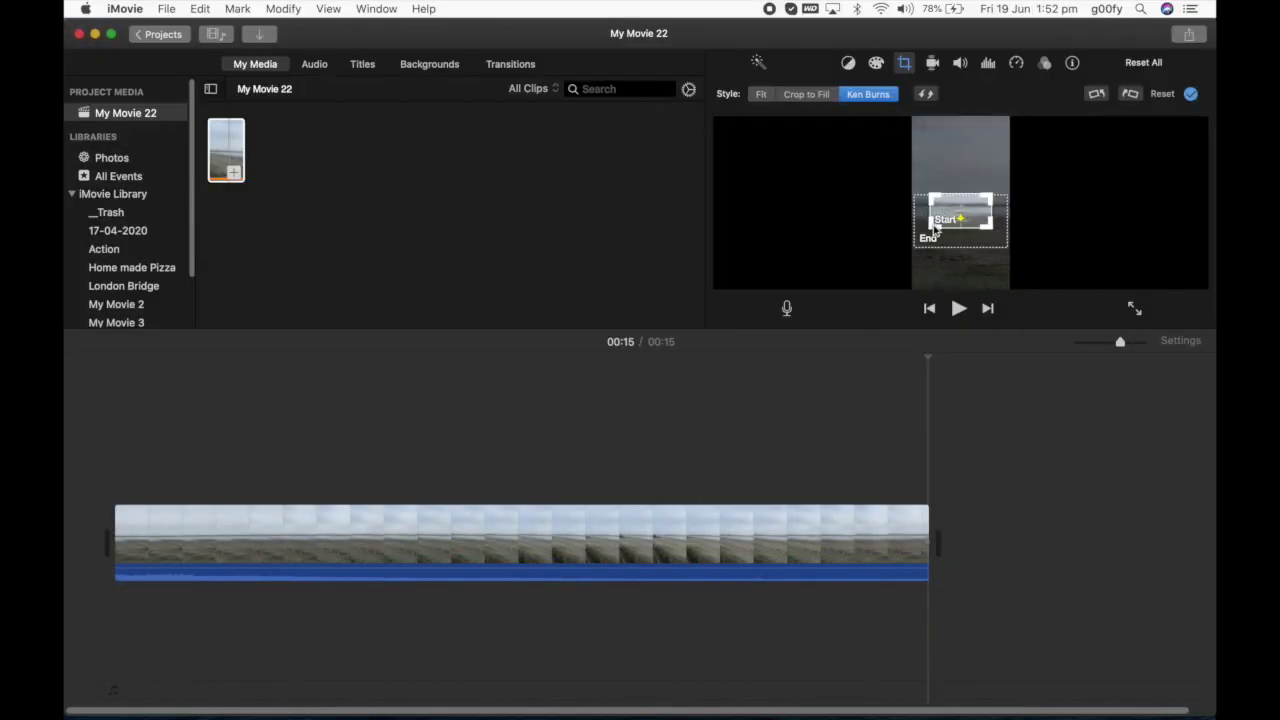
{"action": "left_click_drag", "start_coordinate": [943, 217], "coordinate": [949, 276]}
{"action": "left_click_drag", "start_coordinate": [946, 153], "coordinate": [935, 207]}
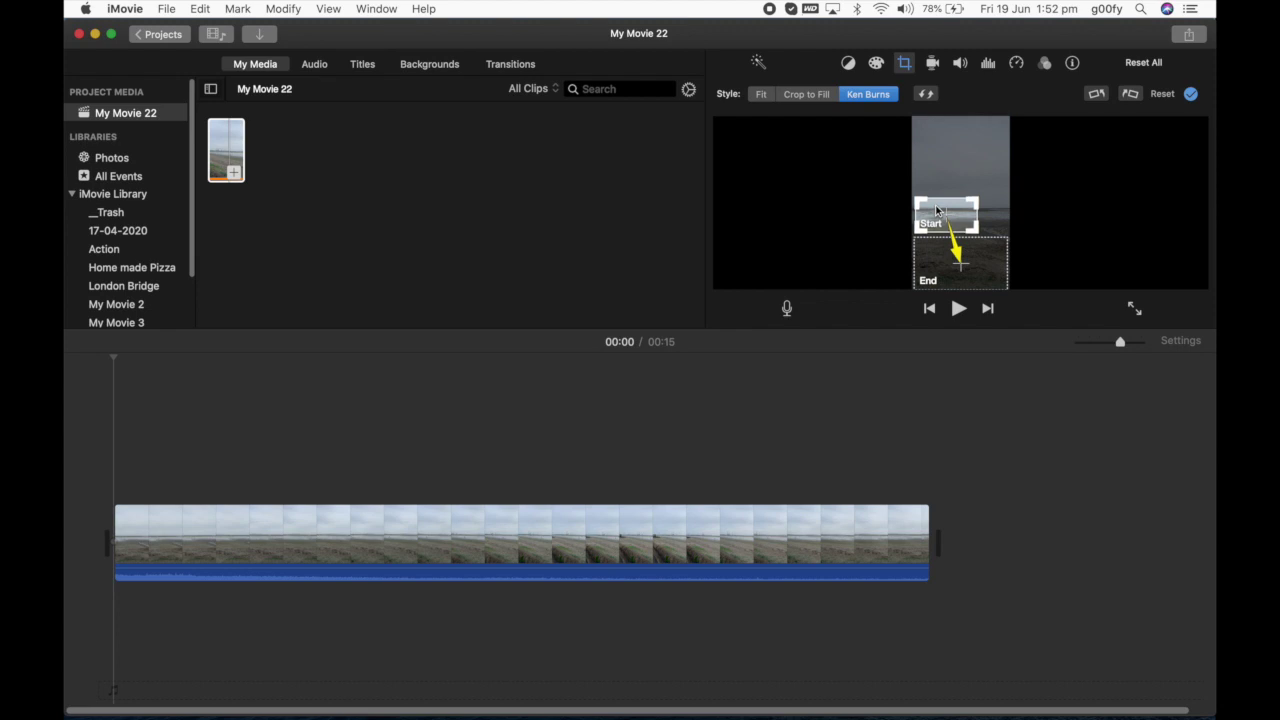
{"action": "mouse_move", "coordinate": [979, 207]}
{"action": "left_mouse_down"}
{"action": "mouse_move", "coordinate": [1000, 177]}
{"action": "mouse_move", "coordinate": [993, 188]}
{"action": "left_mouse_up"}
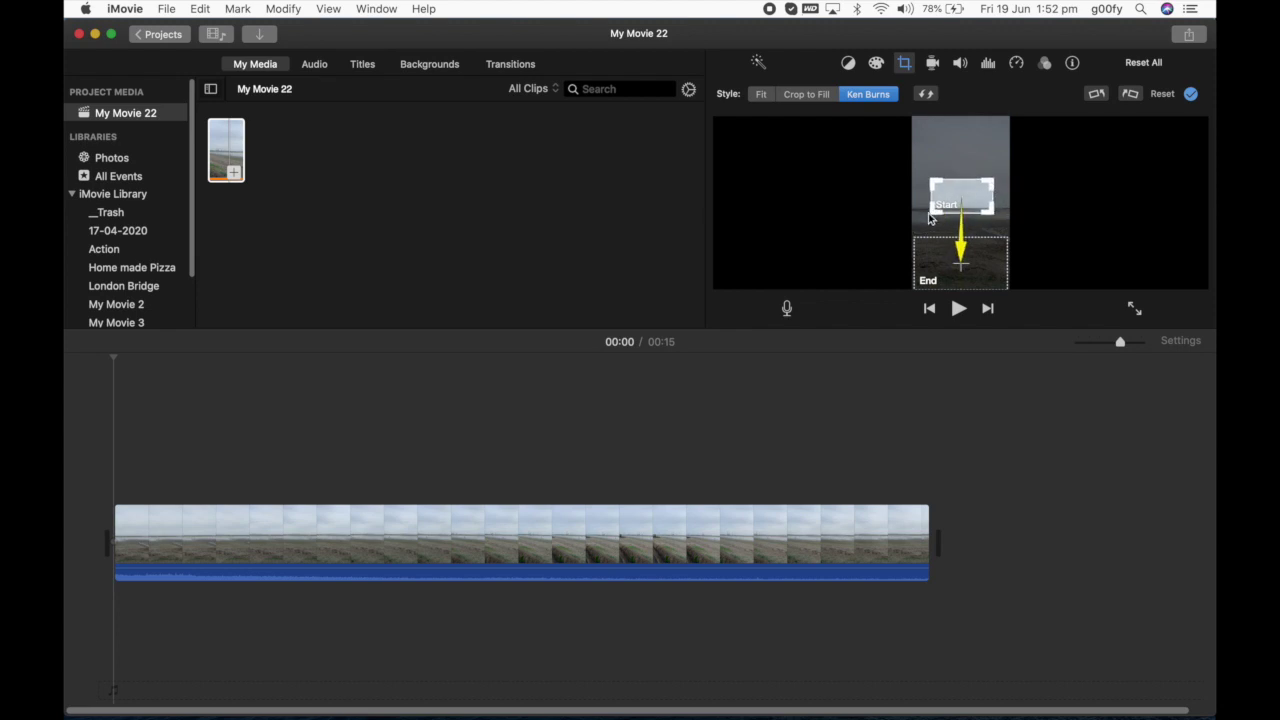
{"action": "left_click_drag", "start_coordinate": [930, 218], "coordinate": [932, 205]}
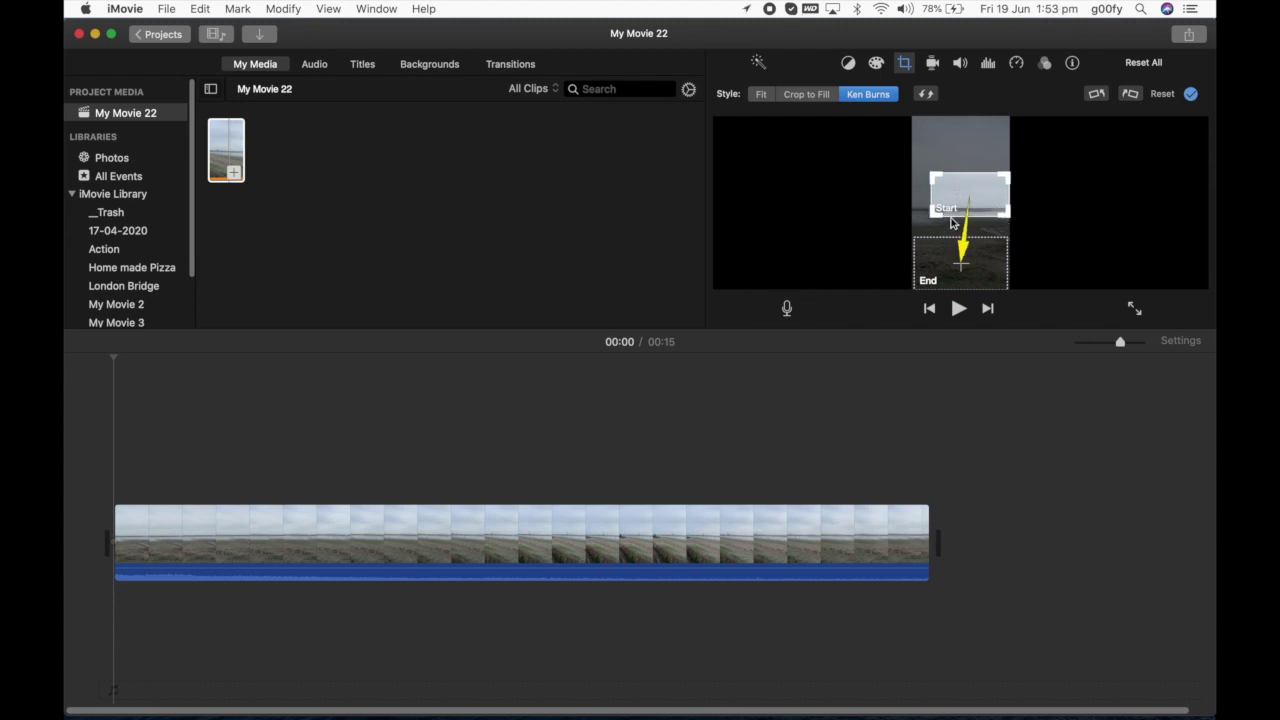
{"action": "left_click_drag", "start_coordinate": [914, 220], "coordinate": [902, 229]}
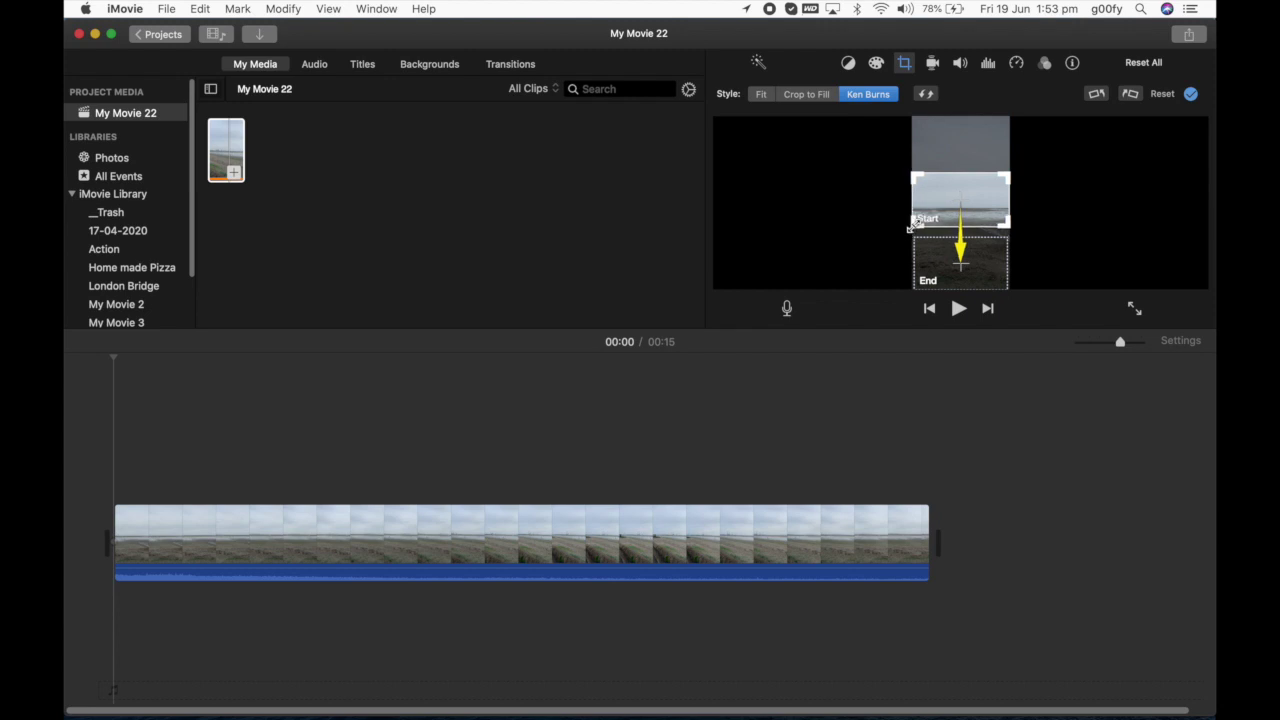
{"action": "left_click_drag", "start_coordinate": [955, 200], "coordinate": [956, 200]}
- Move and enlarge the Ken Burns end framing, then preview the pan full screen
{"action": "left_click", "coordinate": [986, 264]}
{"action": "left_click_drag", "start_coordinate": [986, 262], "coordinate": [991, 255]}
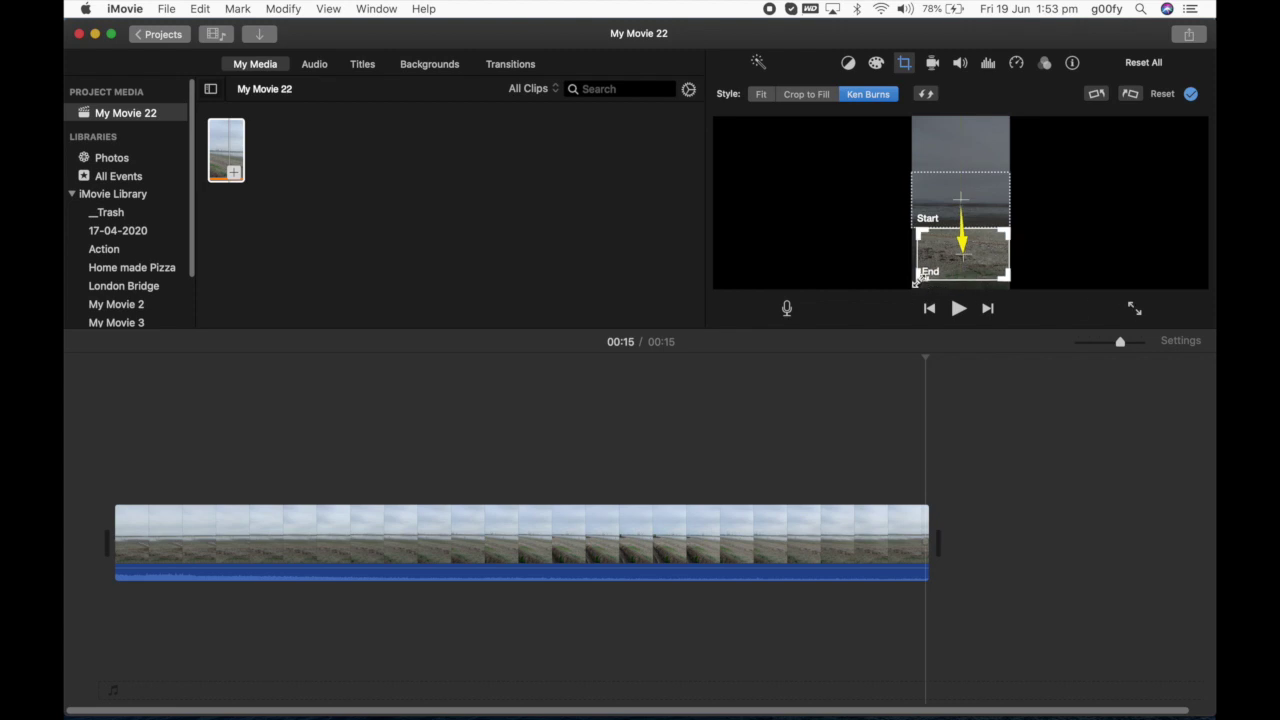
{"action": "left_click_drag", "start_coordinate": [916, 281], "coordinate": [909, 285]}
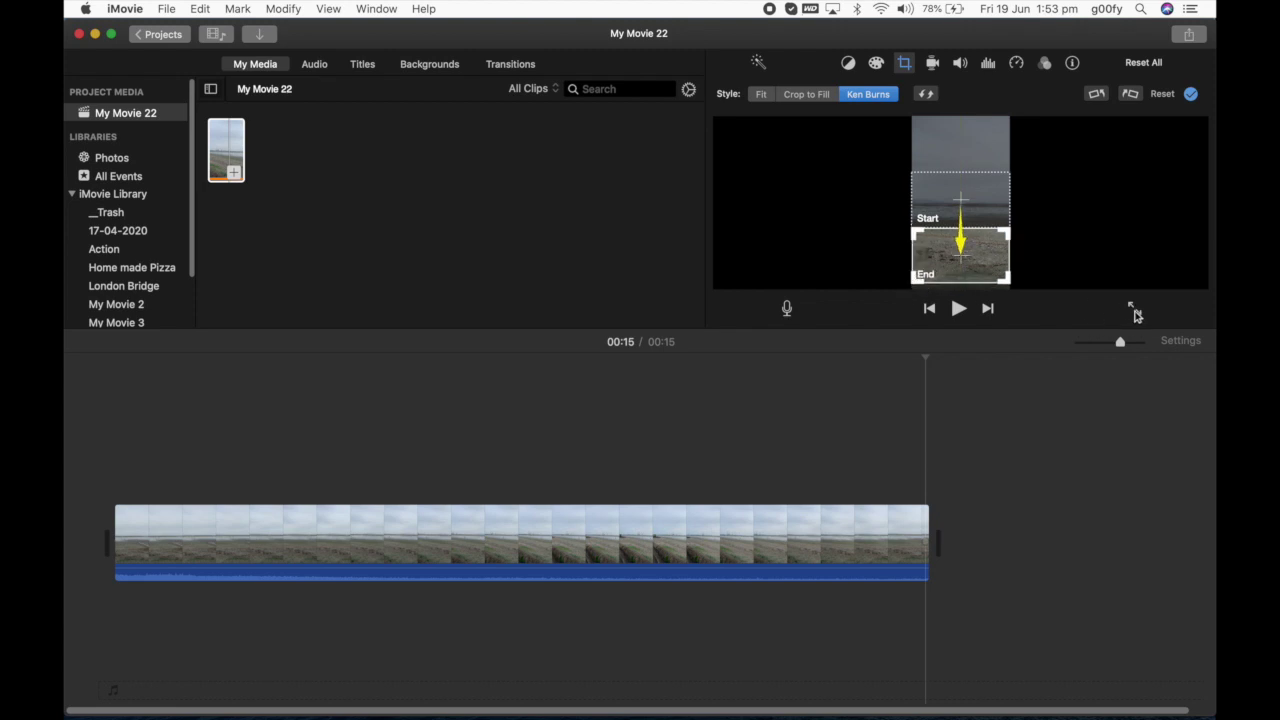
{"action": "left_click", "coordinate": [1134, 312]}
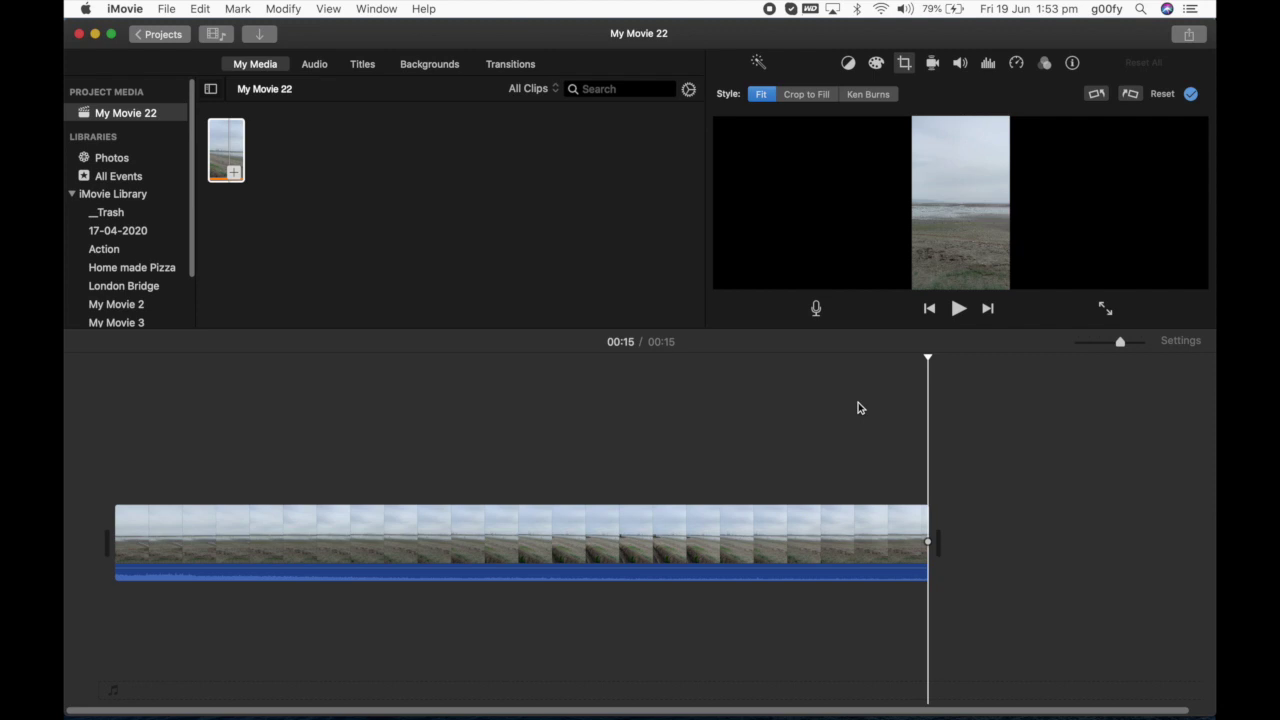
- Delete the beach clip and add a Black background from Backgrounds to the timeline
{"action": "left_click", "coordinate": [727, 572]}
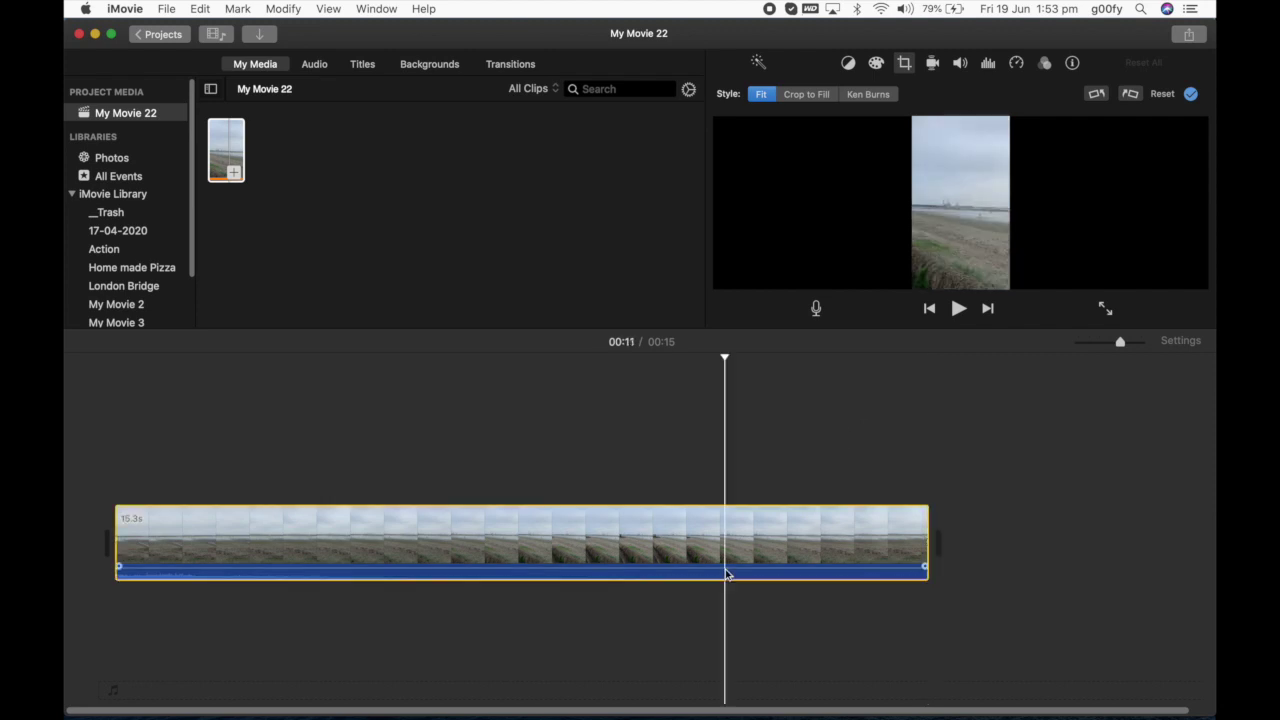
{"action": "key", "text": "Delete"}
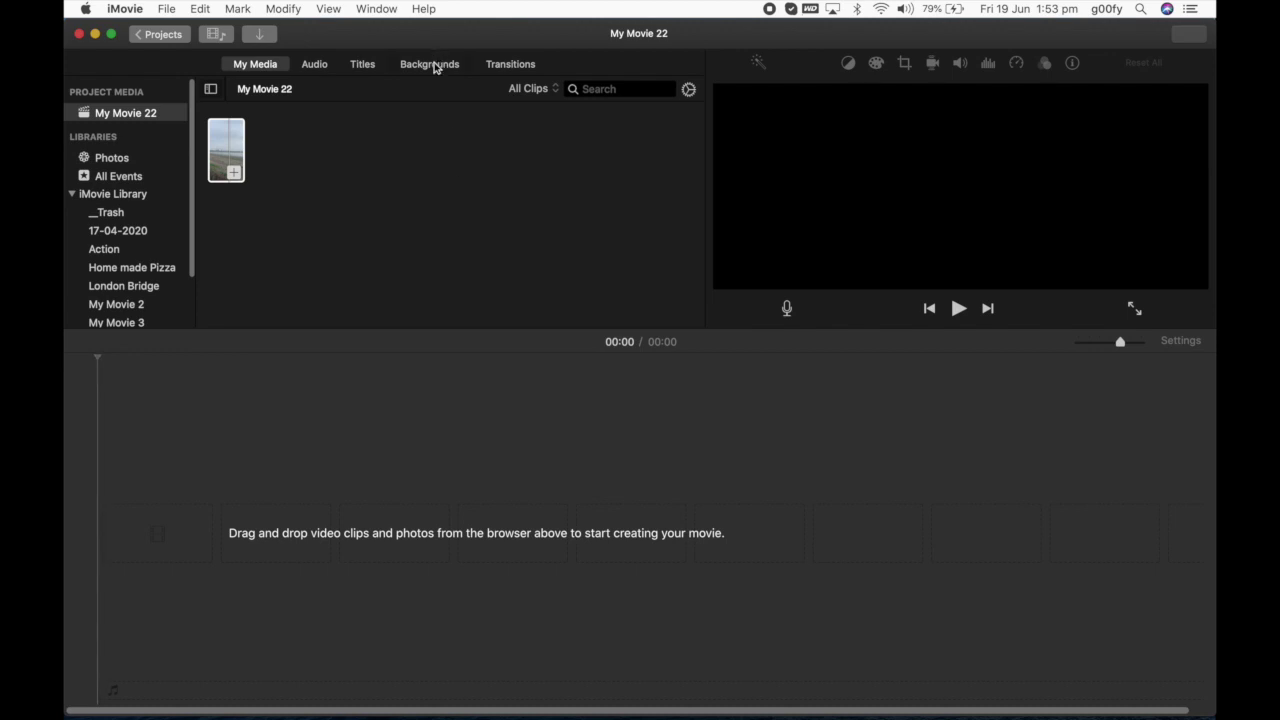
{"action": "left_click", "coordinate": [435, 68]}
{"action": "scroll", "coordinate": [377, 220], "scroll_direction": "down", "scroll_amount": 5}
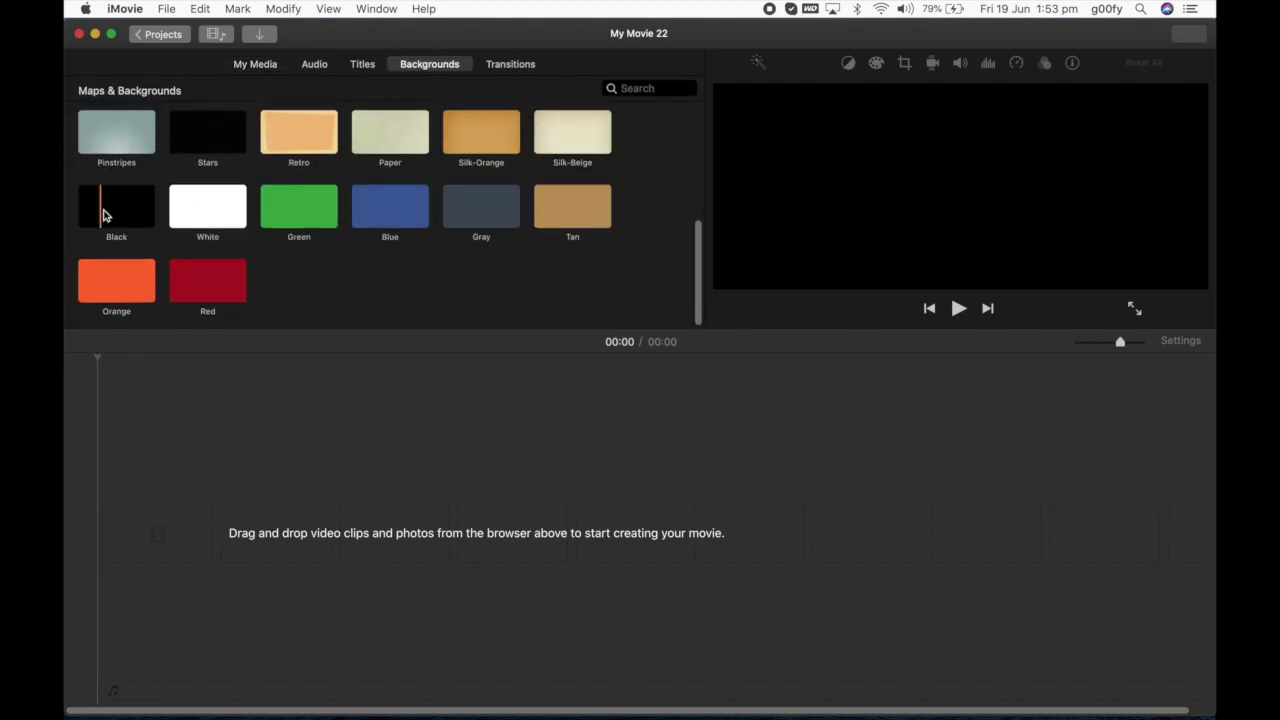
{"action": "left_click_drag", "start_coordinate": [104, 210], "coordinate": [76, 536]}
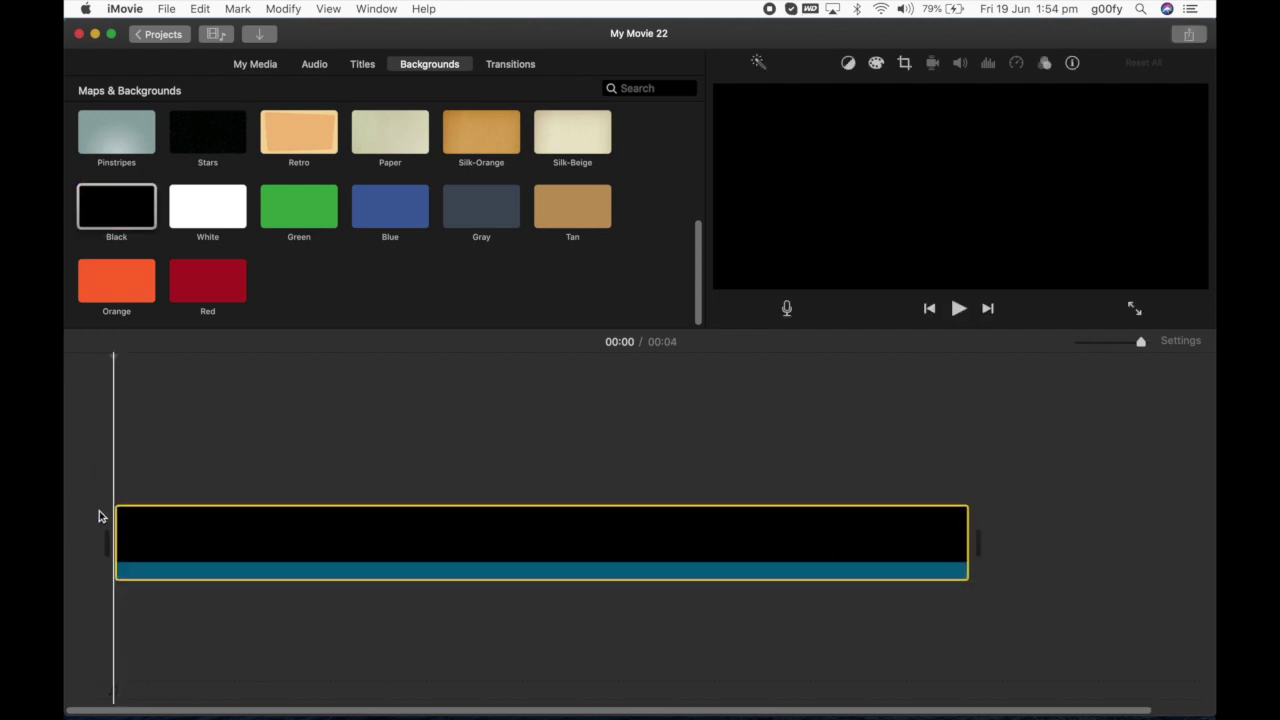
- Layer the beach clip above the black background and lengthen the background to match it
{"action": "scroll", "coordinate": [306, 163], "scroll_direction": "up", "scroll_amount": 5}
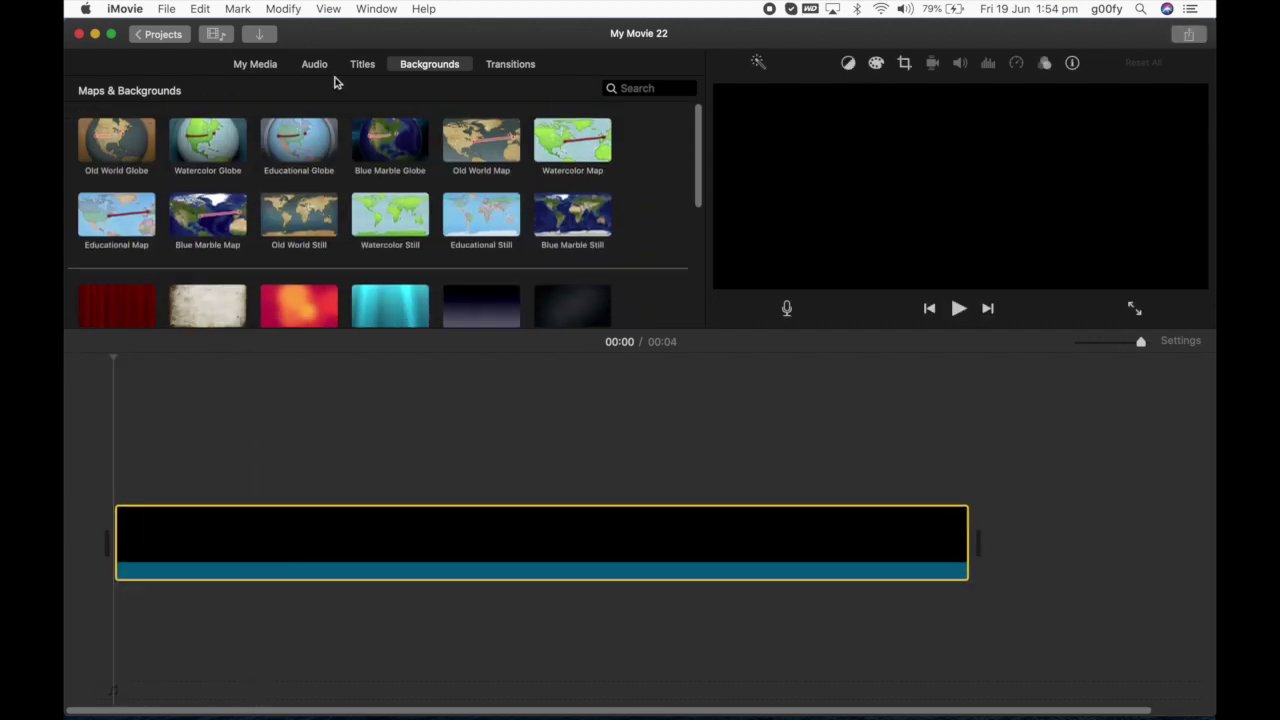
{"action": "left_click", "coordinate": [256, 66]}
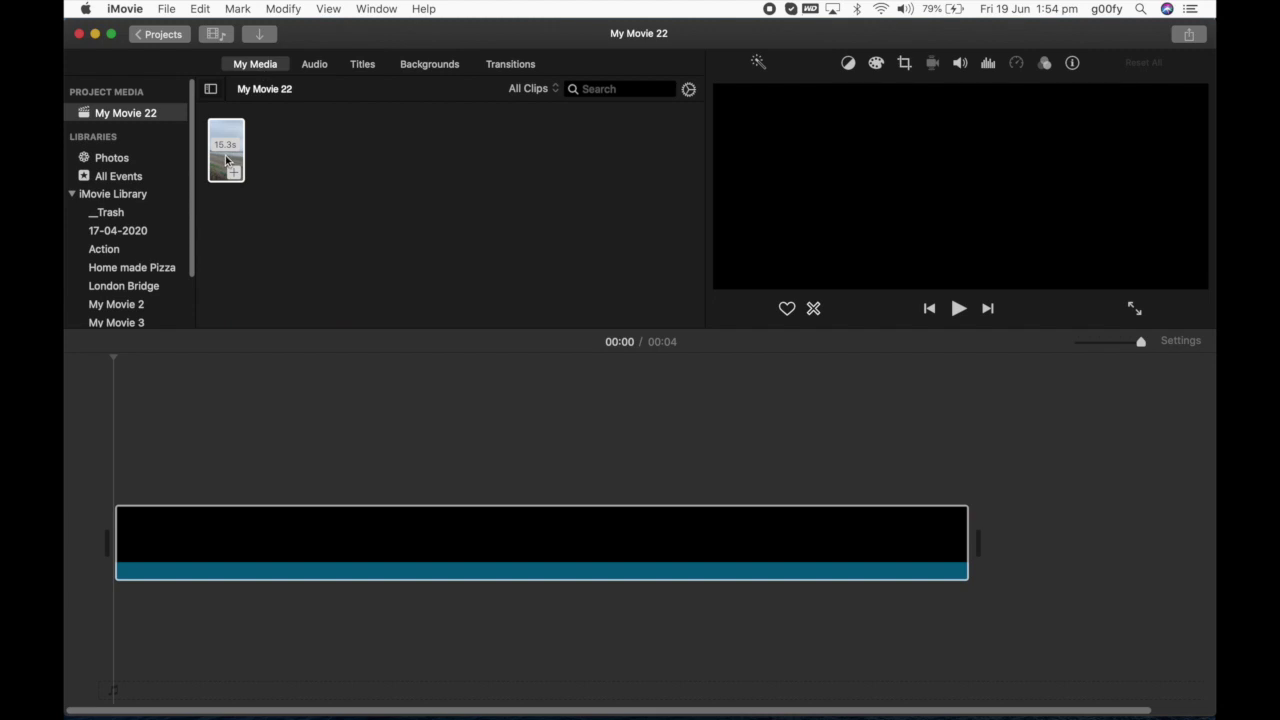
{"action": "left_click_drag", "start_coordinate": [226, 160], "coordinate": [113, 436]}
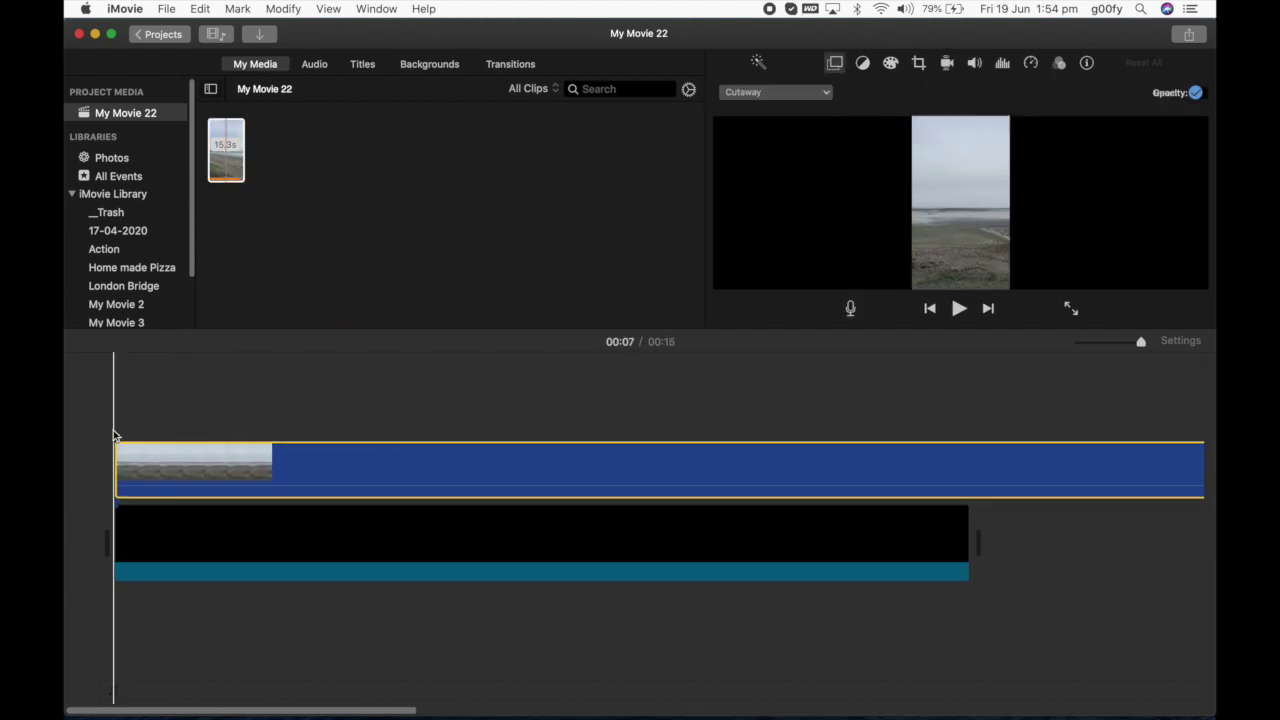
{"action": "left_click", "coordinate": [1104, 344]}
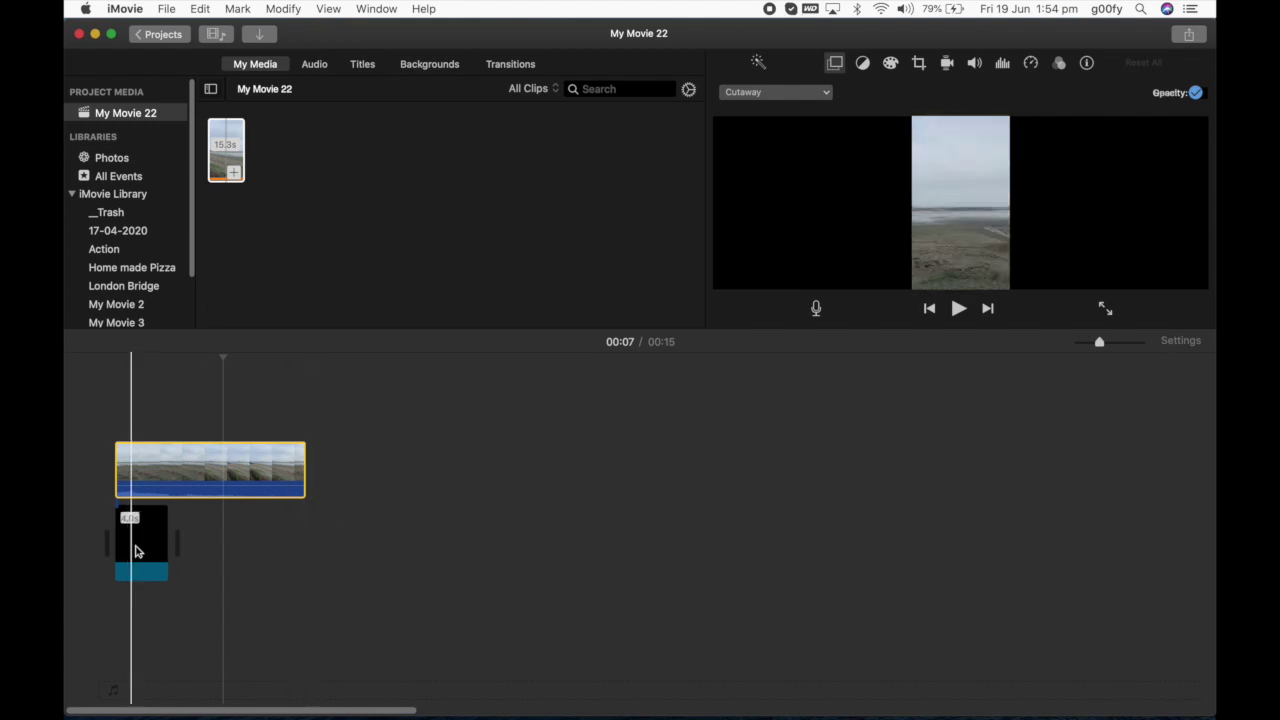
{"action": "left_click_drag", "start_coordinate": [167, 543], "coordinate": [286, 541]}
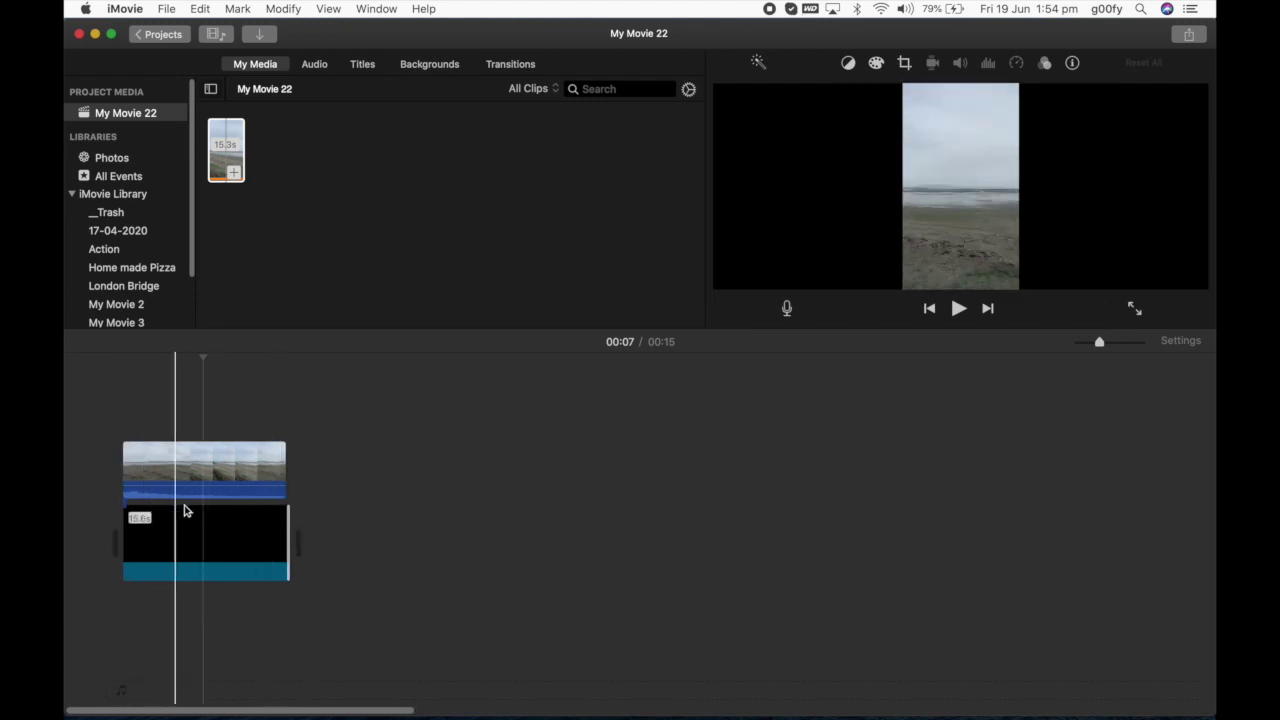
- Make the beach clip a Picture in Picture inset at full frame height, placed left of centre
{"action": "left_click", "coordinate": [243, 475]}
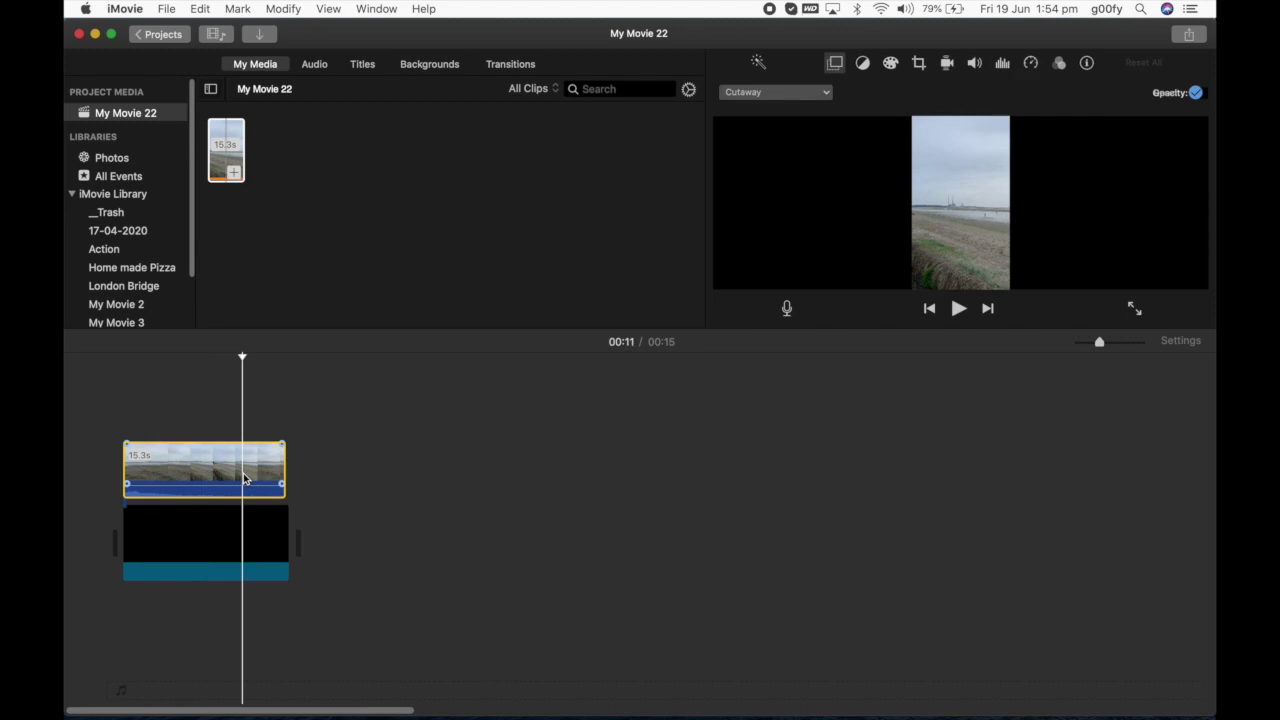
{"action": "left_click", "coordinate": [797, 95]}
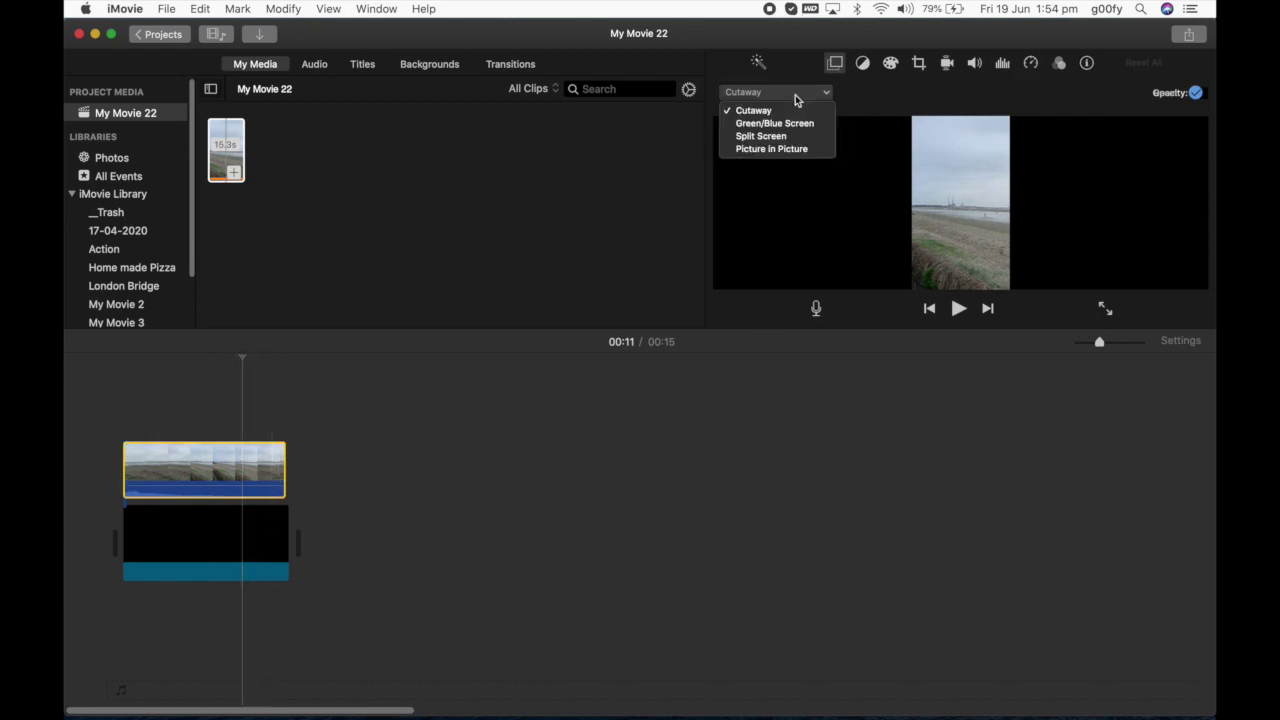
{"action": "left_click", "coordinate": [793, 152]}
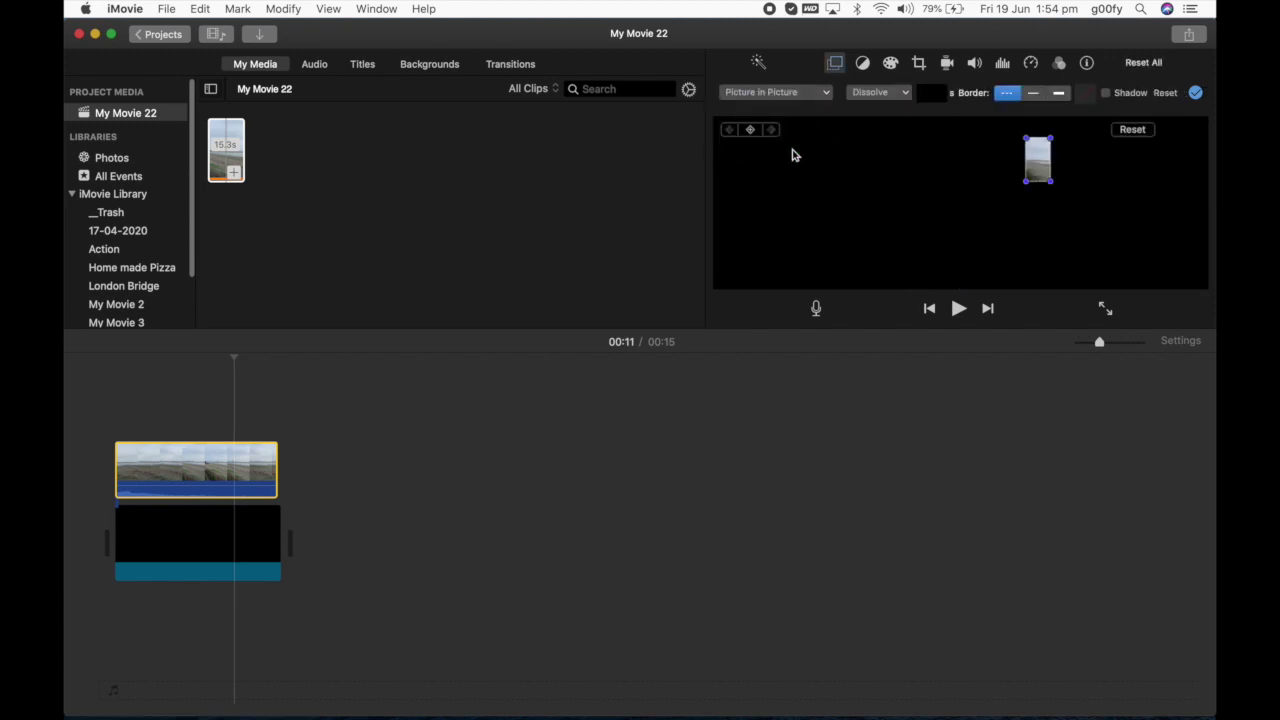
{"action": "left_click_drag", "start_coordinate": [1025, 181], "coordinate": [966, 291]}
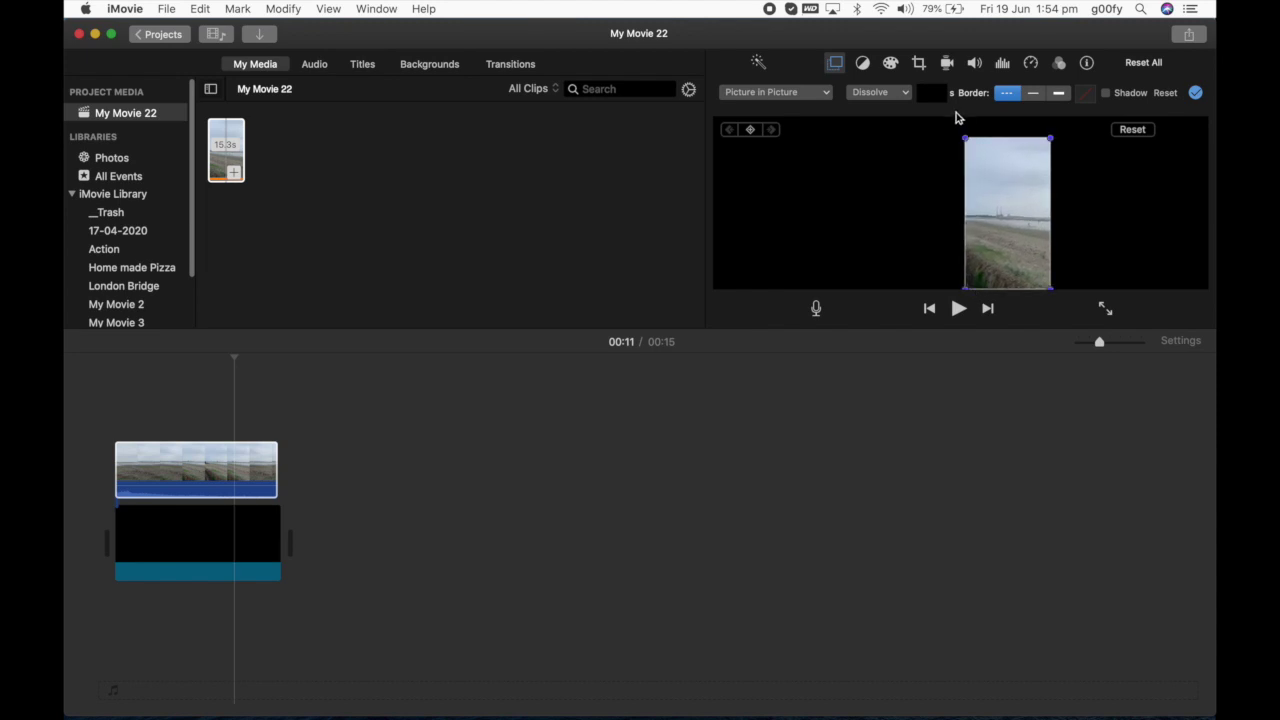
{"action": "left_click_drag", "start_coordinate": [964, 140], "coordinate": [950, 126]}
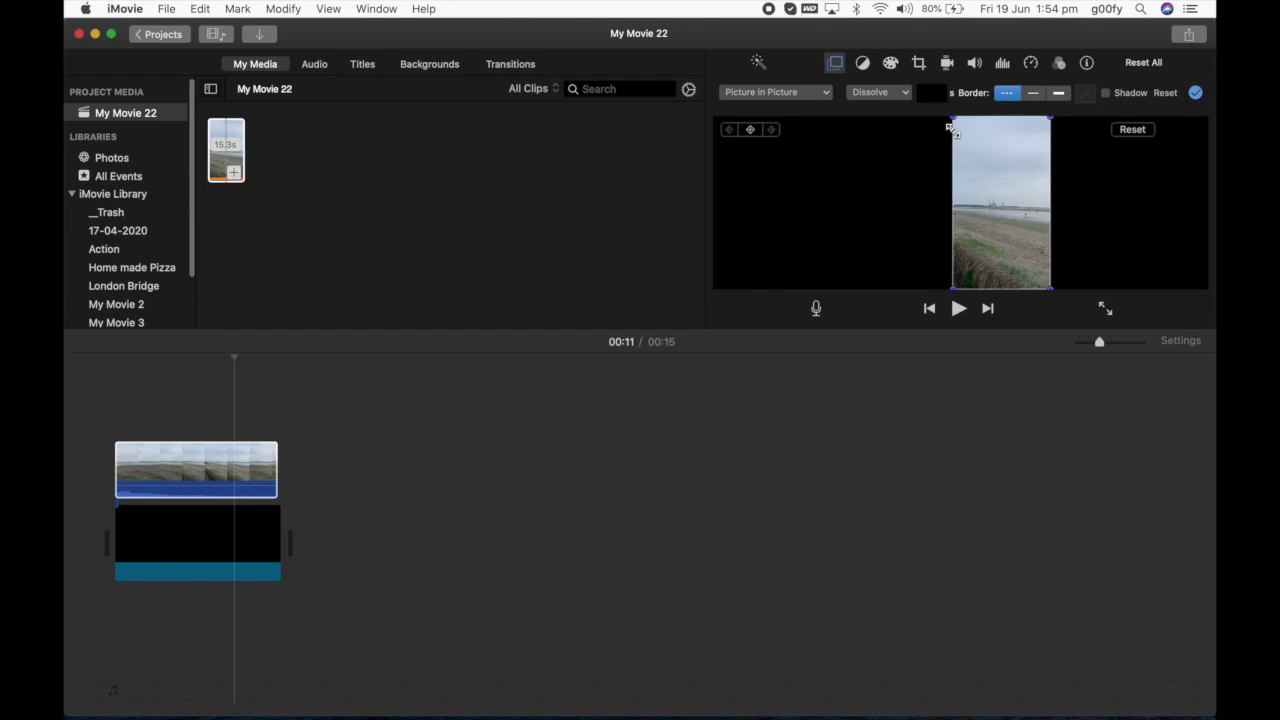
{"action": "left_click_drag", "start_coordinate": [1003, 180], "coordinate": [850, 190]}
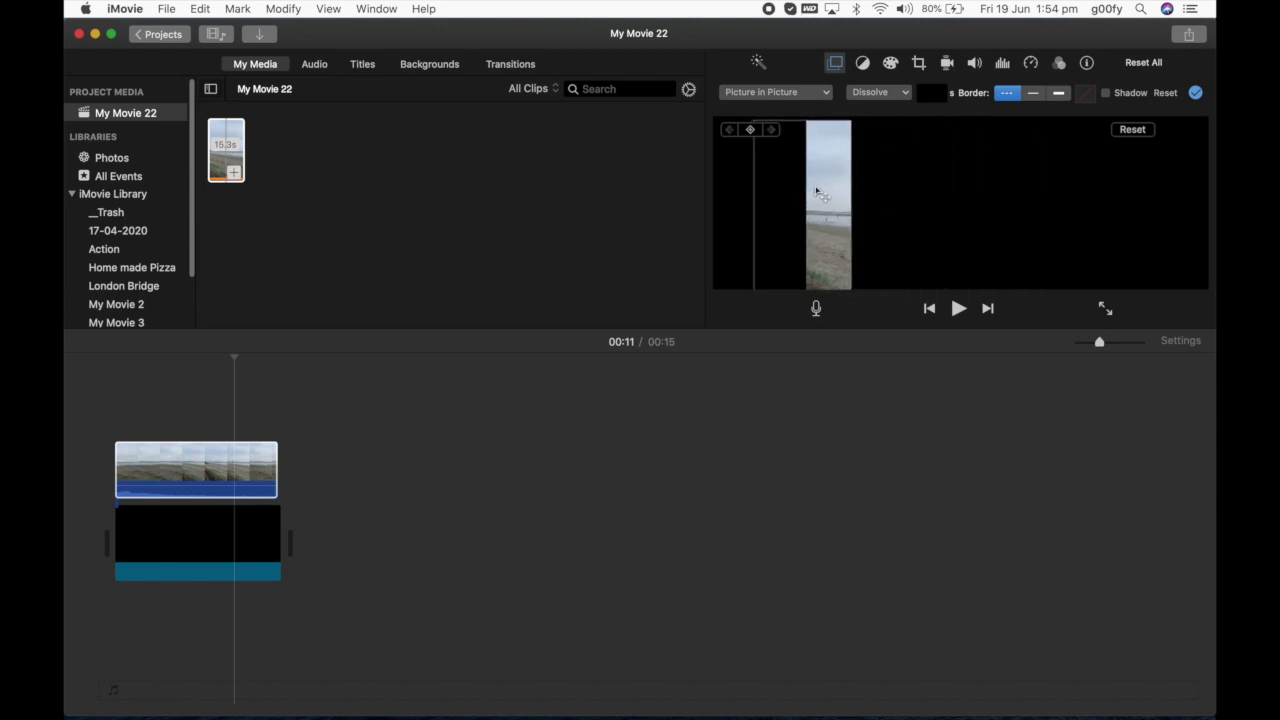
{"action": "left_click_drag", "start_coordinate": [851, 190], "coordinate": [867, 199]}
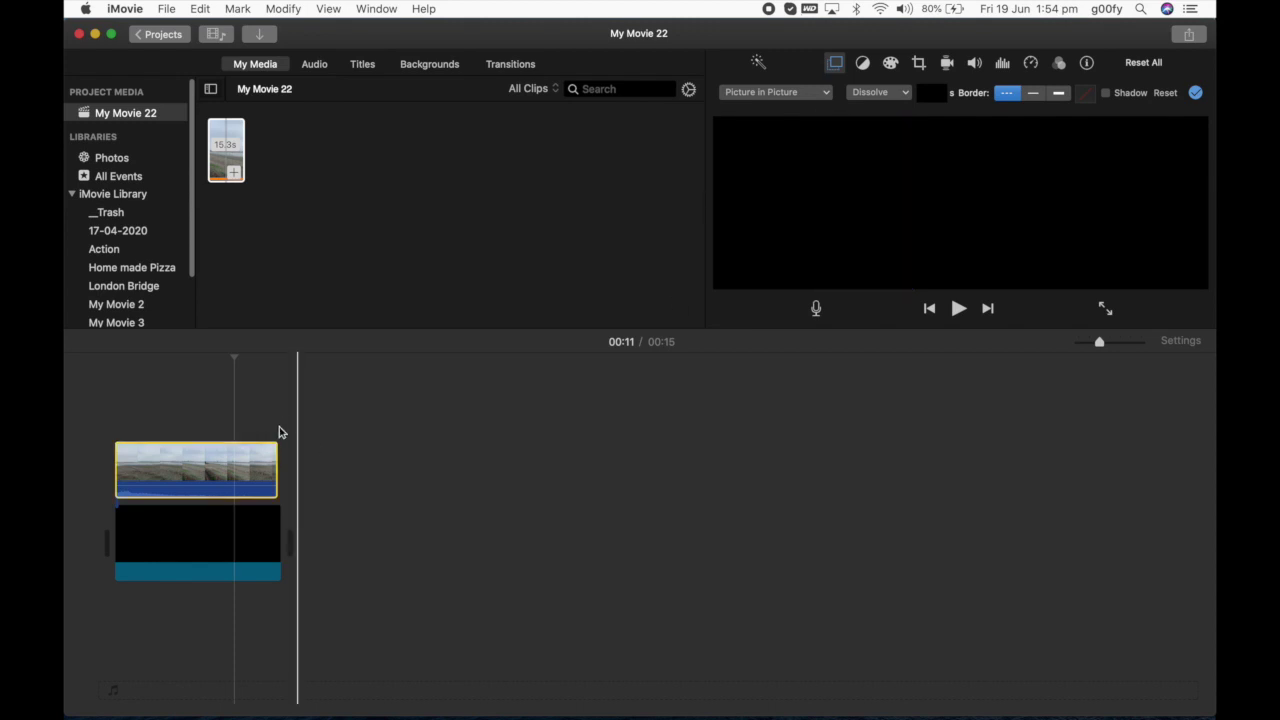
- Add a Pull Focus title over the clip and stretch it across the whole length
{"action": "left_click", "coordinate": [363, 65]}
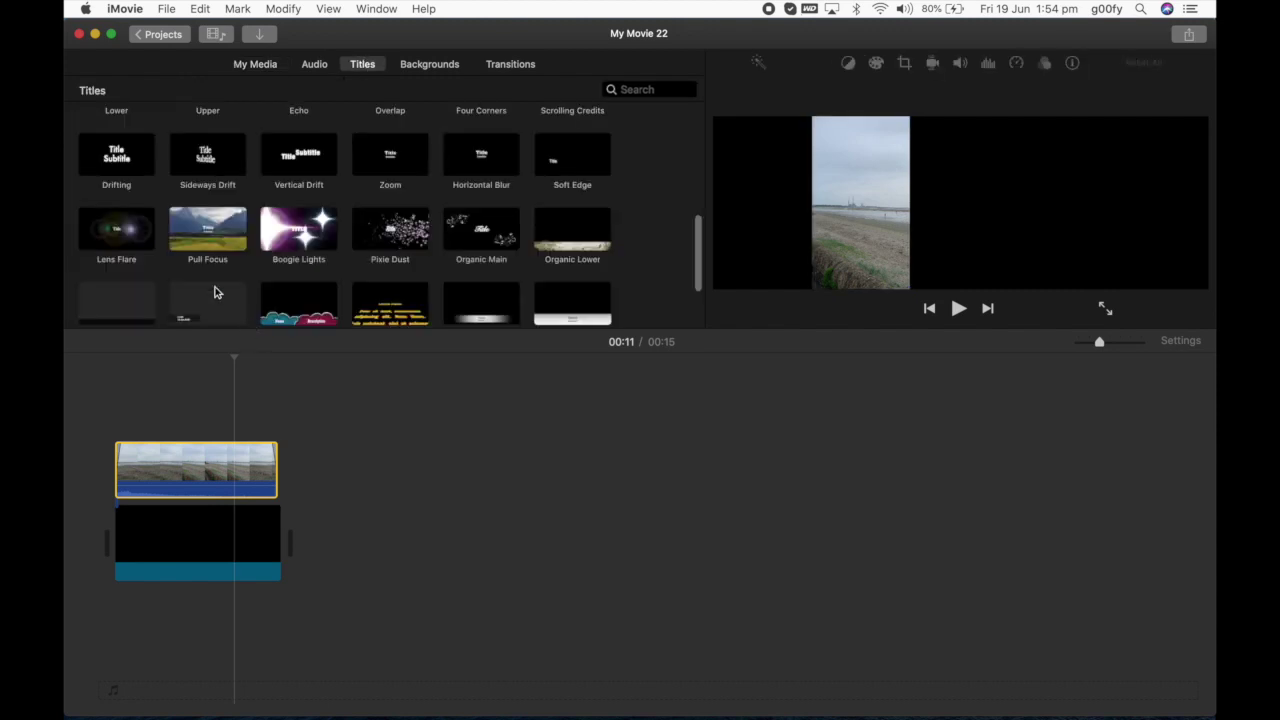
{"action": "left_click_drag", "start_coordinate": [202, 257], "coordinate": [140, 432]}
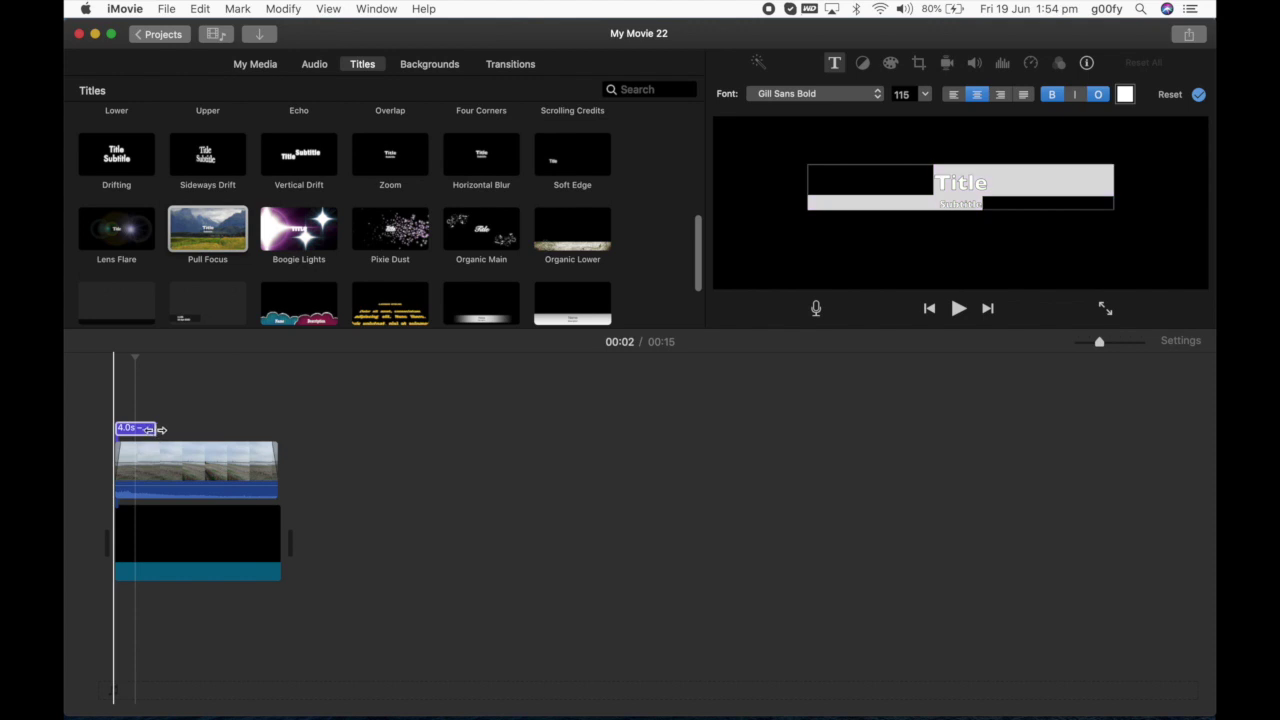
{"action": "left_click_drag", "start_coordinate": [152, 429], "coordinate": [276, 434]}
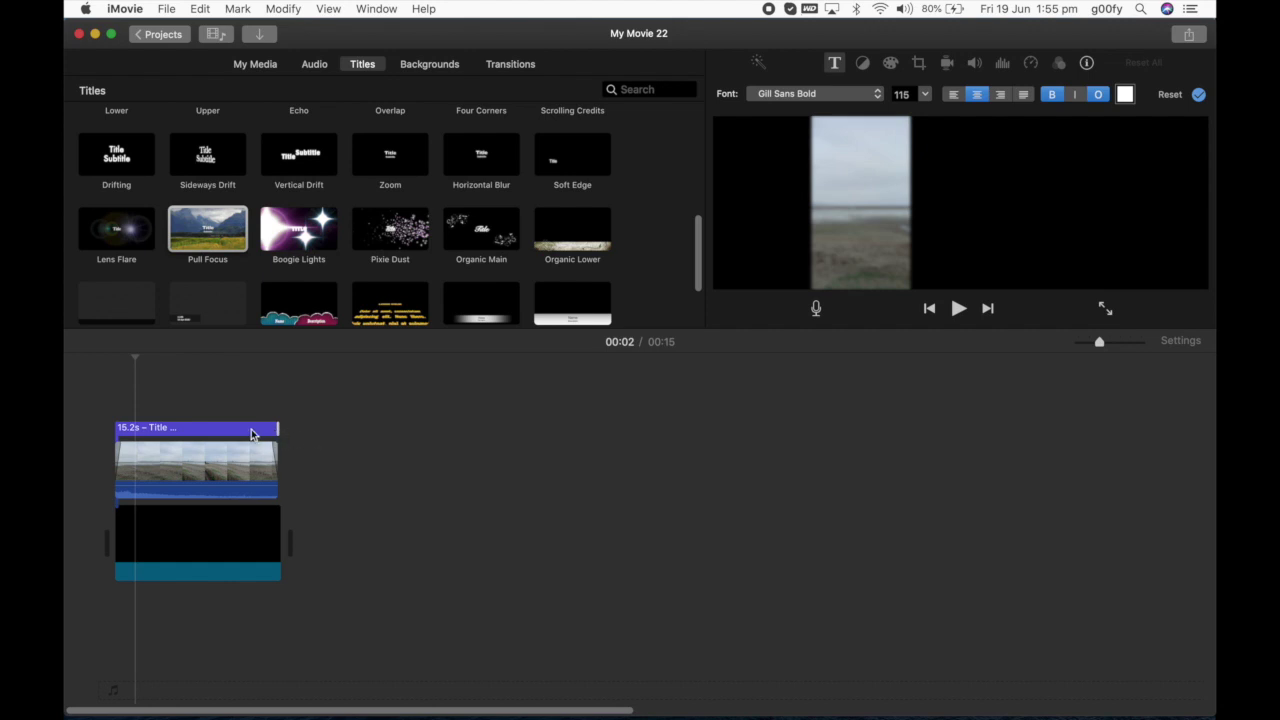
- Delete the title's placeholder text and choose export to File
{"action": "left_click", "coordinate": [252, 434]}
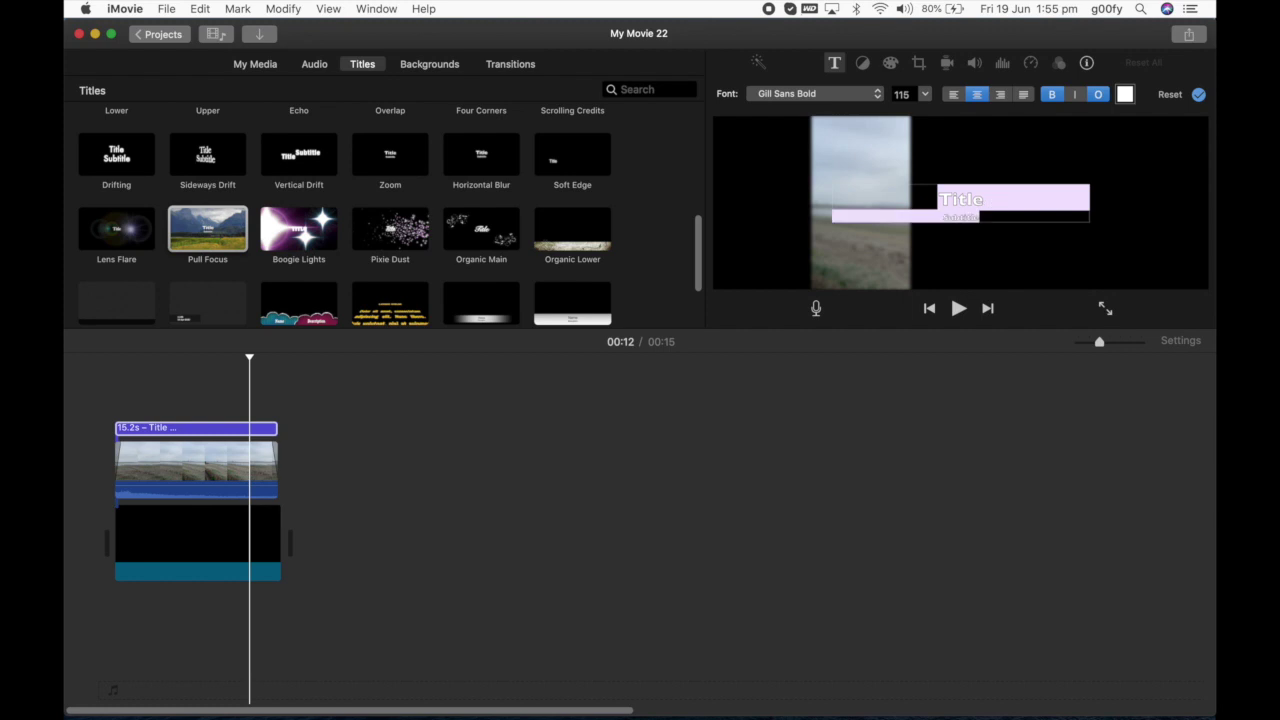
{"action": "key", "text": "BackSpace"}
{"action": "key", "text": "Escape"}
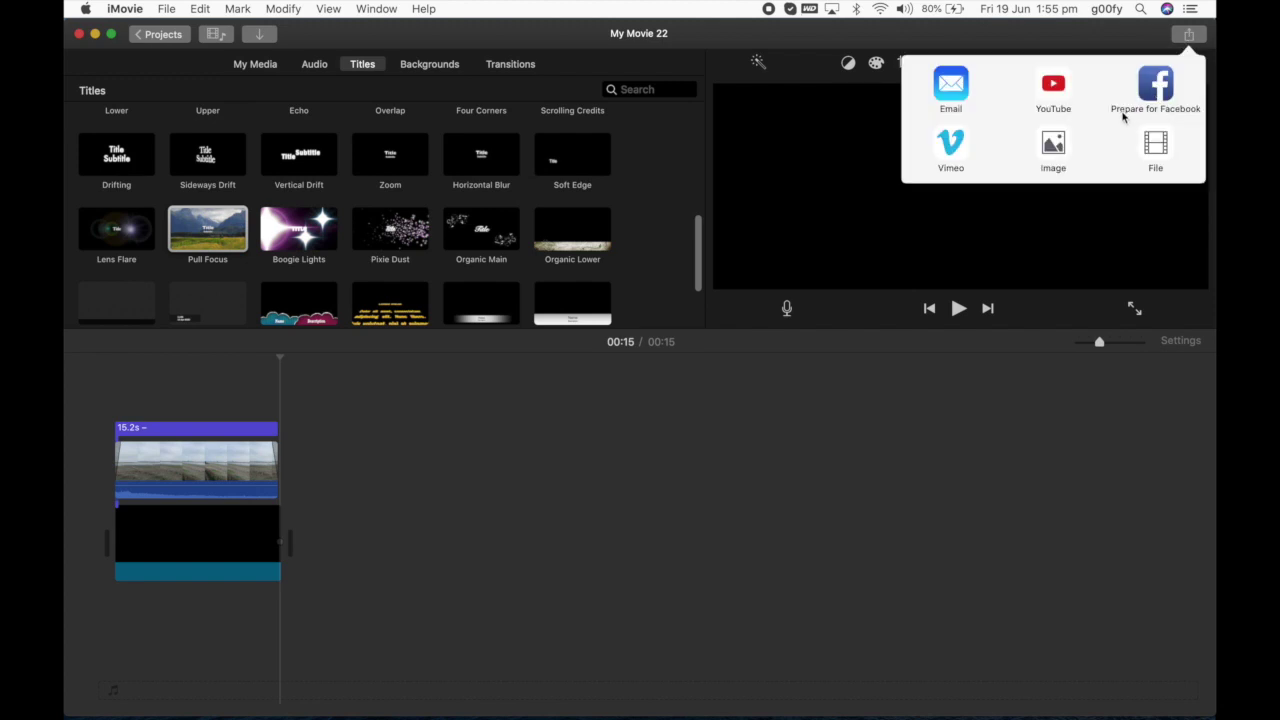
{"action": "left_click", "coordinate": [1155, 145]}
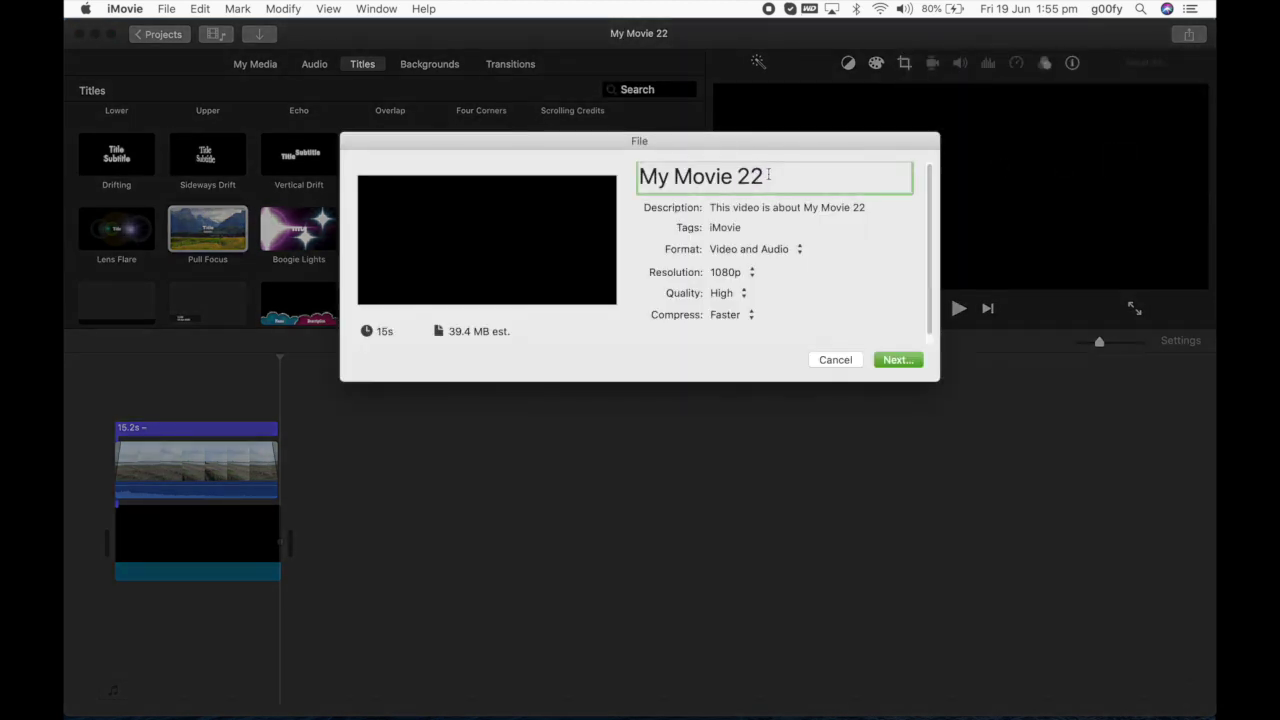
- Export the movie as 'Blur 1' at Medium quality, 720p, to the Desktop
{"action": "type", "text": "Blur 1"}
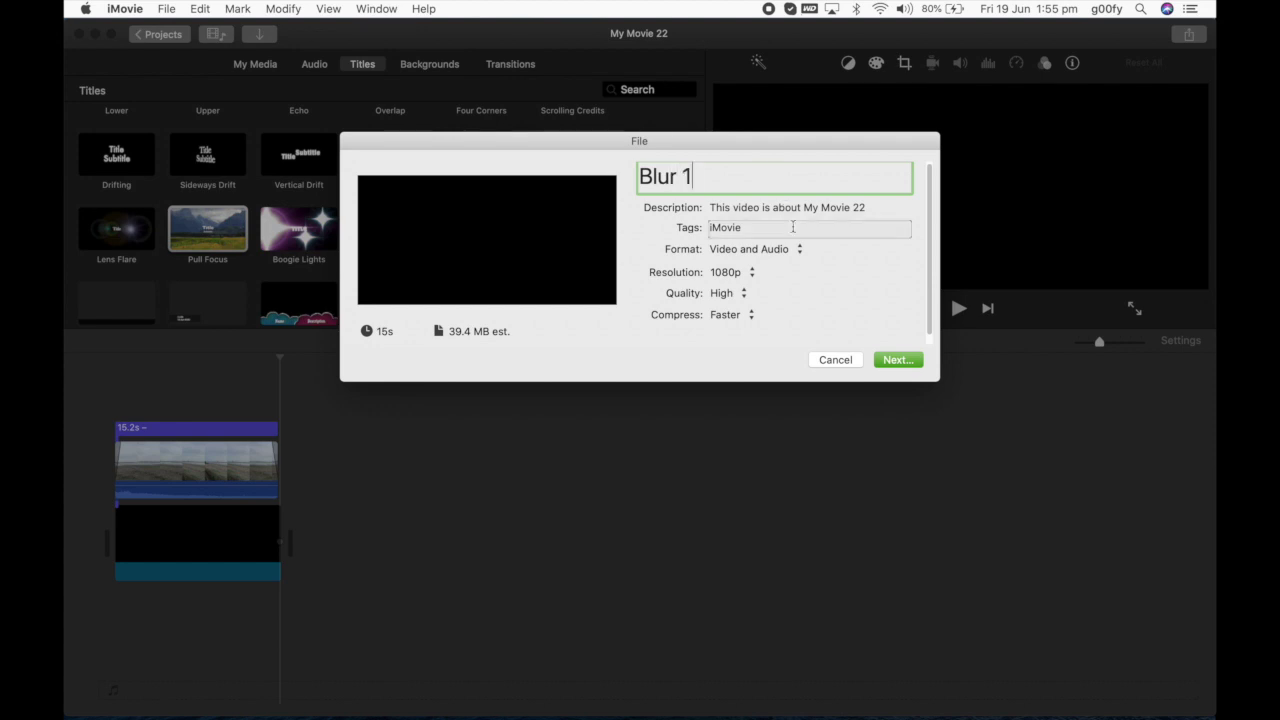
{"action": "left_click", "coordinate": [730, 293]}
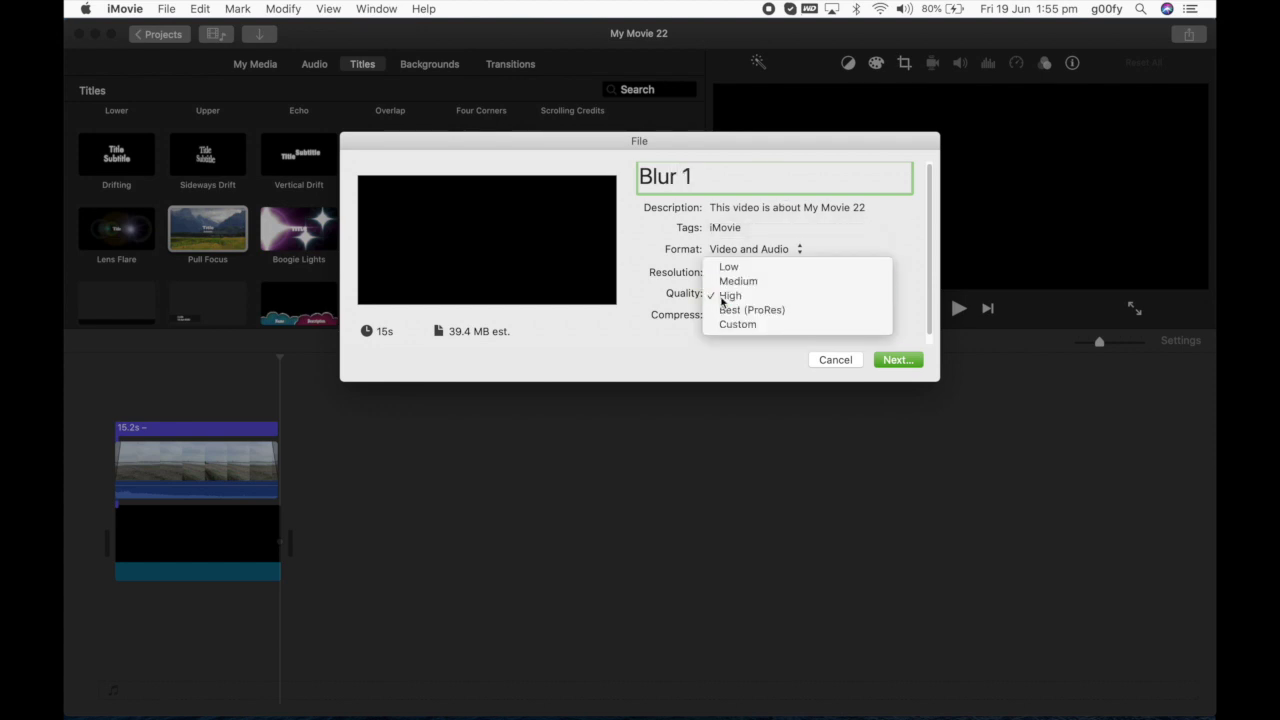
{"action": "left_click", "coordinate": [727, 296]}
{"action": "left_click", "coordinate": [727, 293]}
{"action": "left_click", "coordinate": [726, 283]}
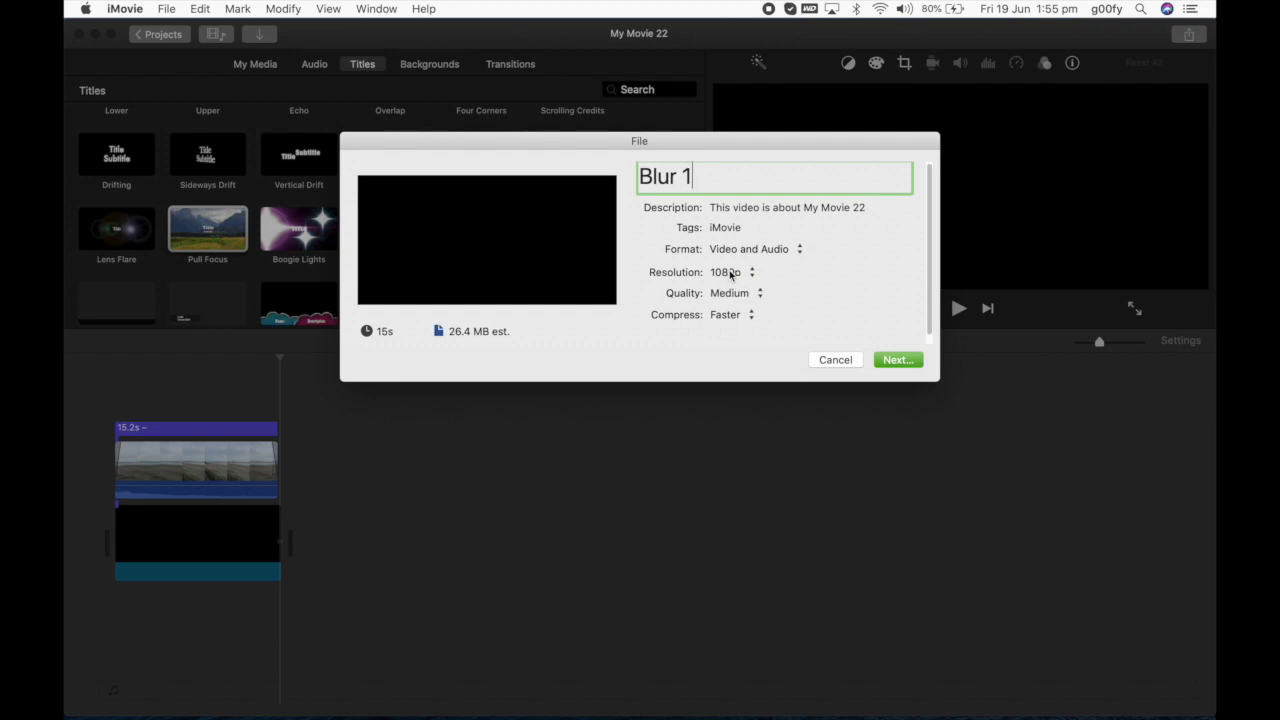
{"action": "left_click", "coordinate": [730, 276]}
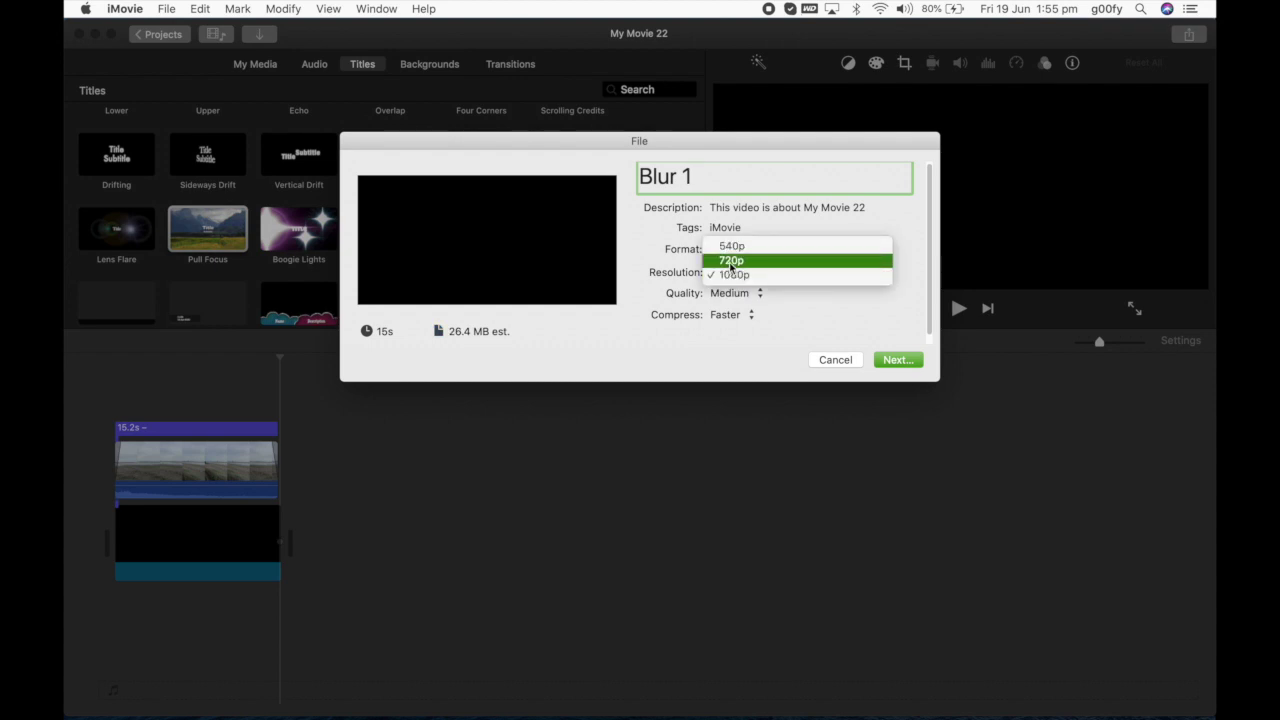
{"action": "left_click", "coordinate": [731, 261]}
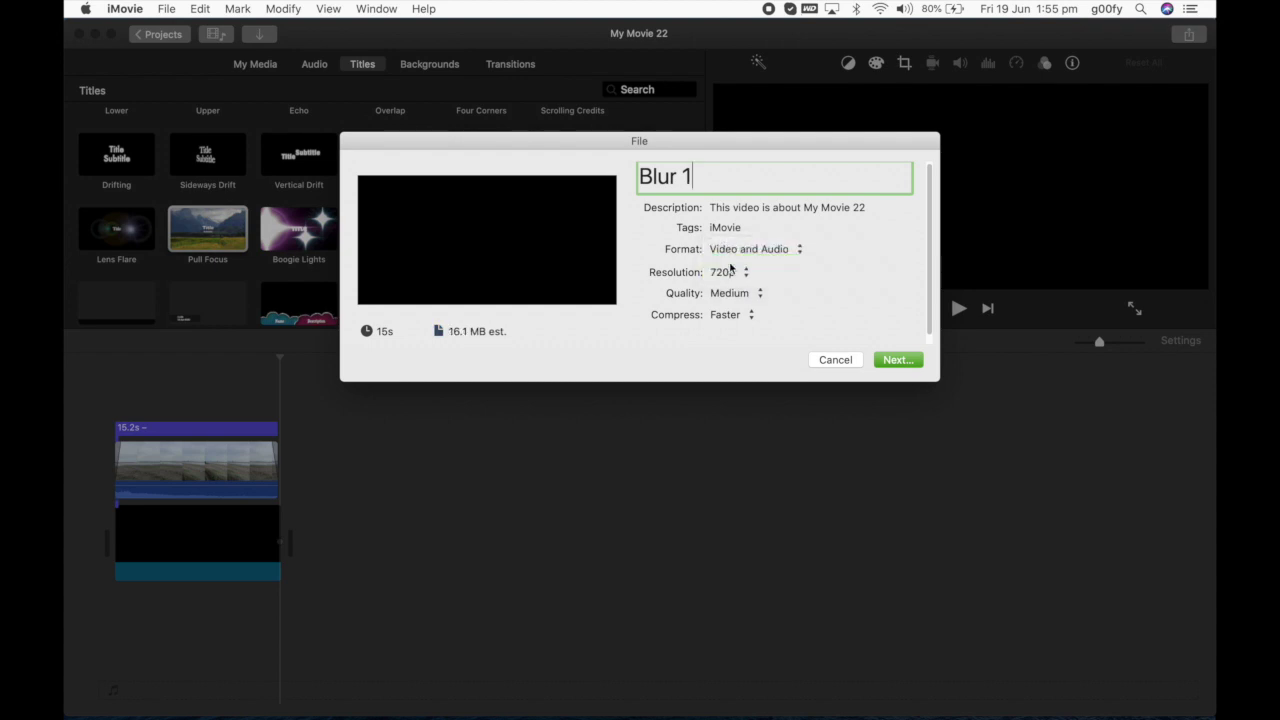
{"action": "left_click", "coordinate": [897, 360]}
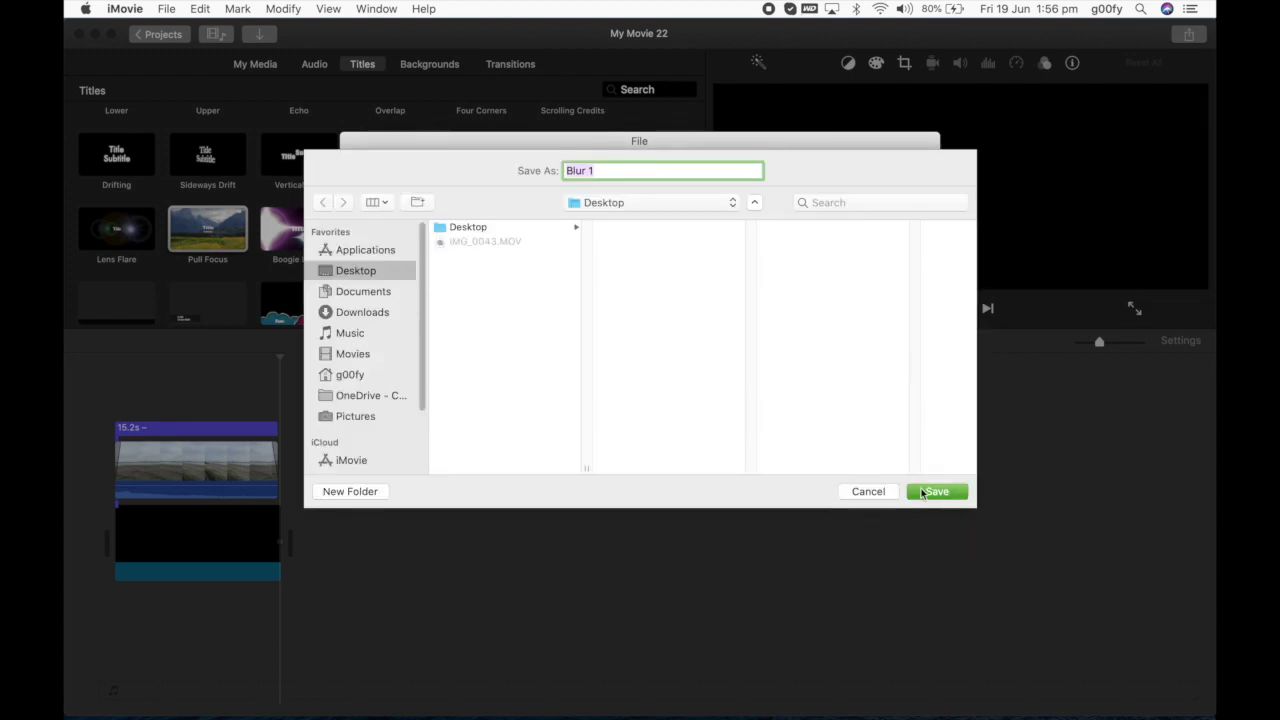
{"action": "left_click", "coordinate": [921, 491]}
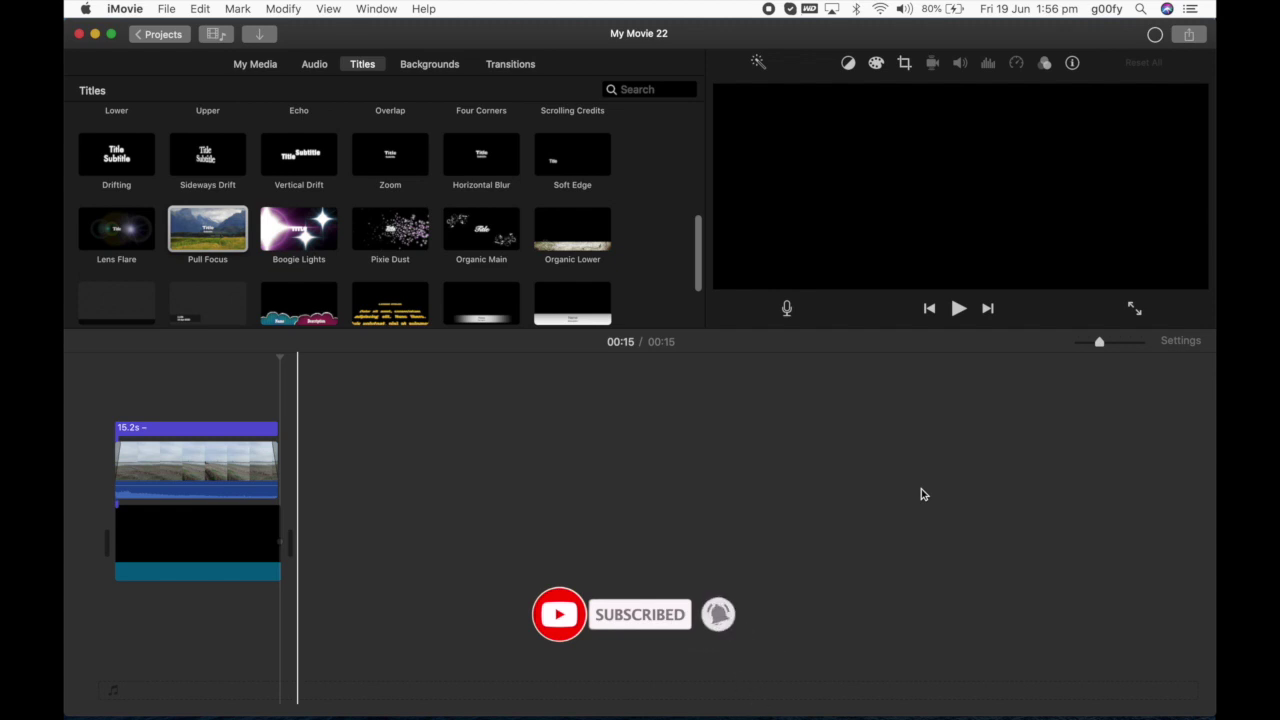
- Confirm the export finished and create a new empty movie project, My Movie 25
{"action": "left_click", "coordinate": [1157, 44]}
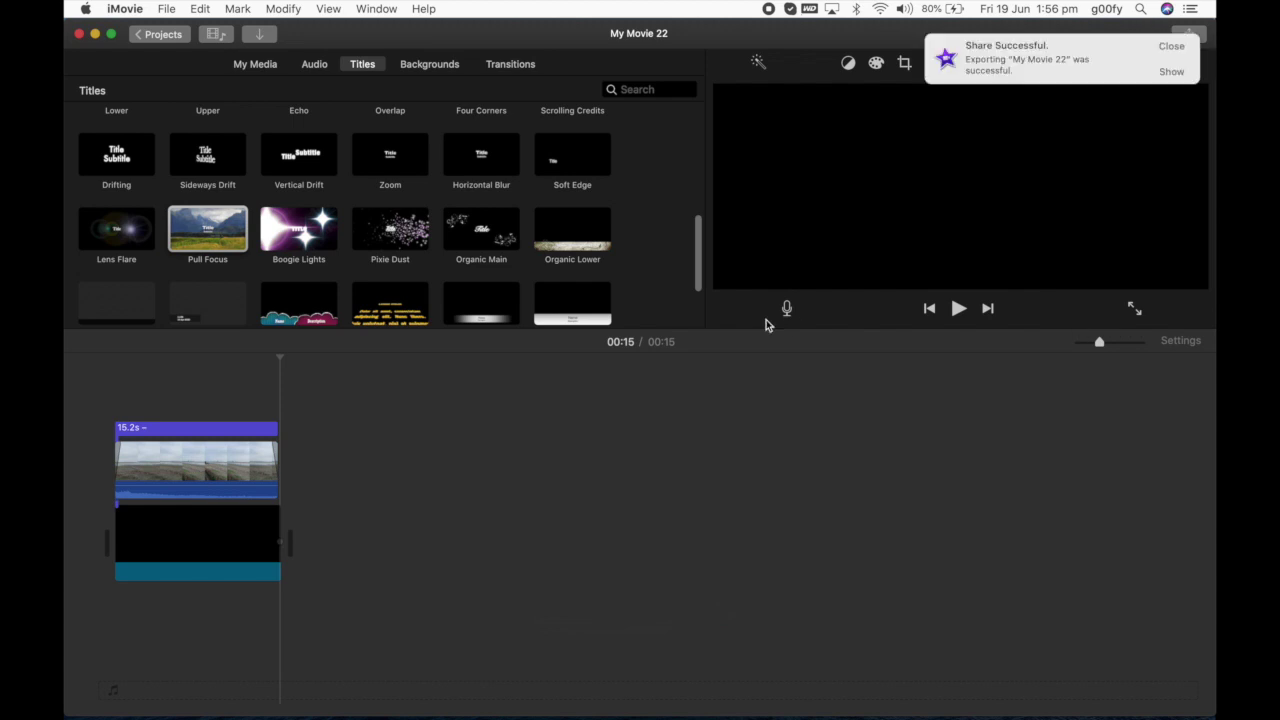
{"action": "left_click", "coordinate": [1163, 47]}
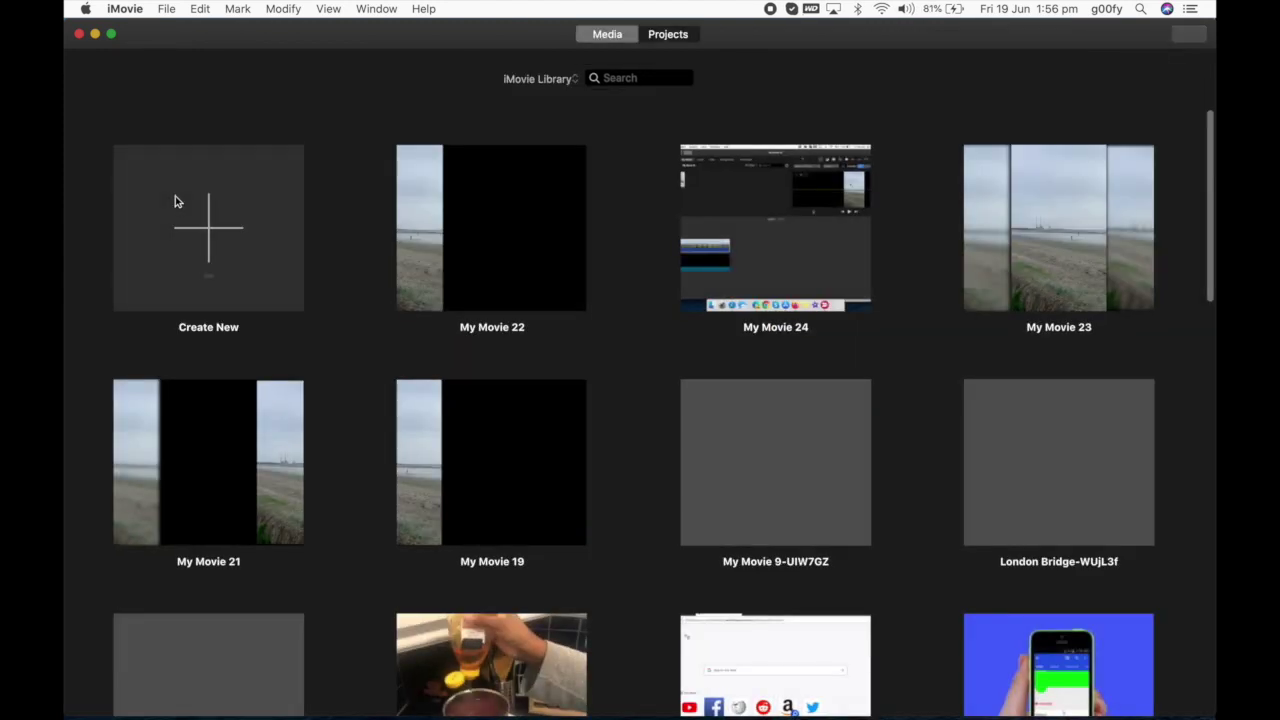
{"action": "left_click", "coordinate": [175, 202]}
{"action": "left_click", "coordinate": [193, 301]}
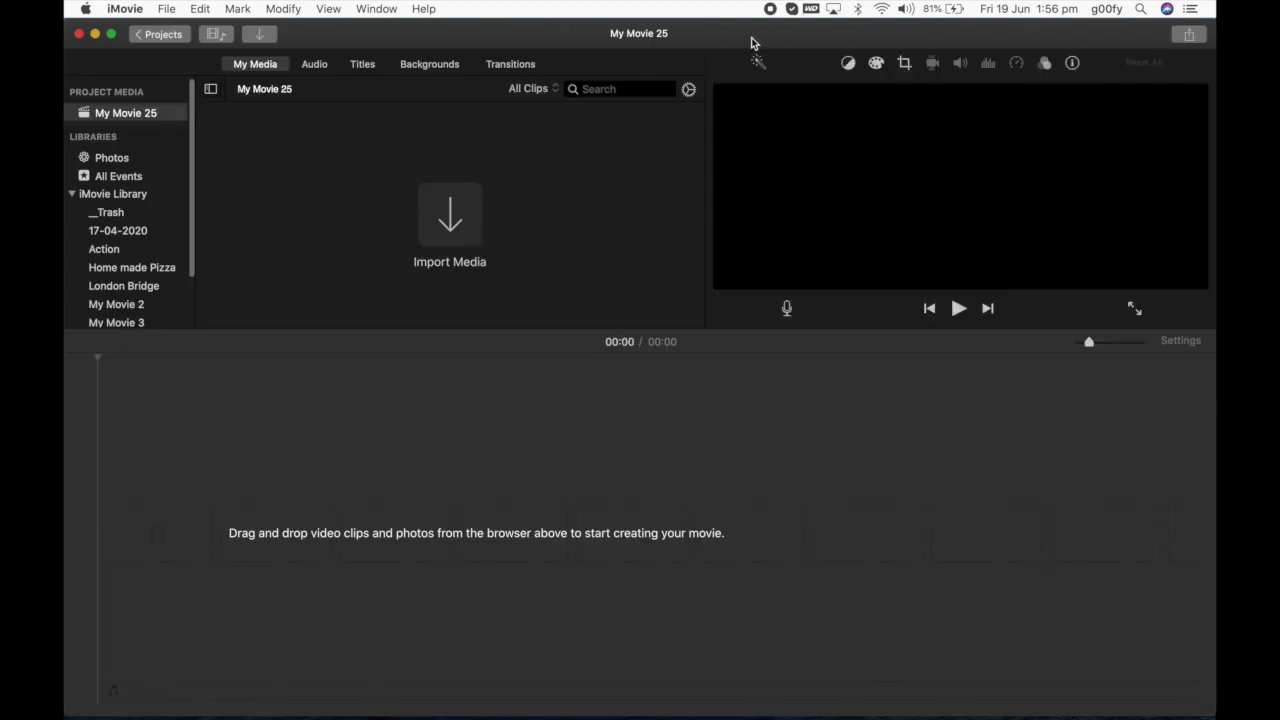
{"action": "left_click_drag", "start_coordinate": [754, 43], "coordinate": [672, 40]}
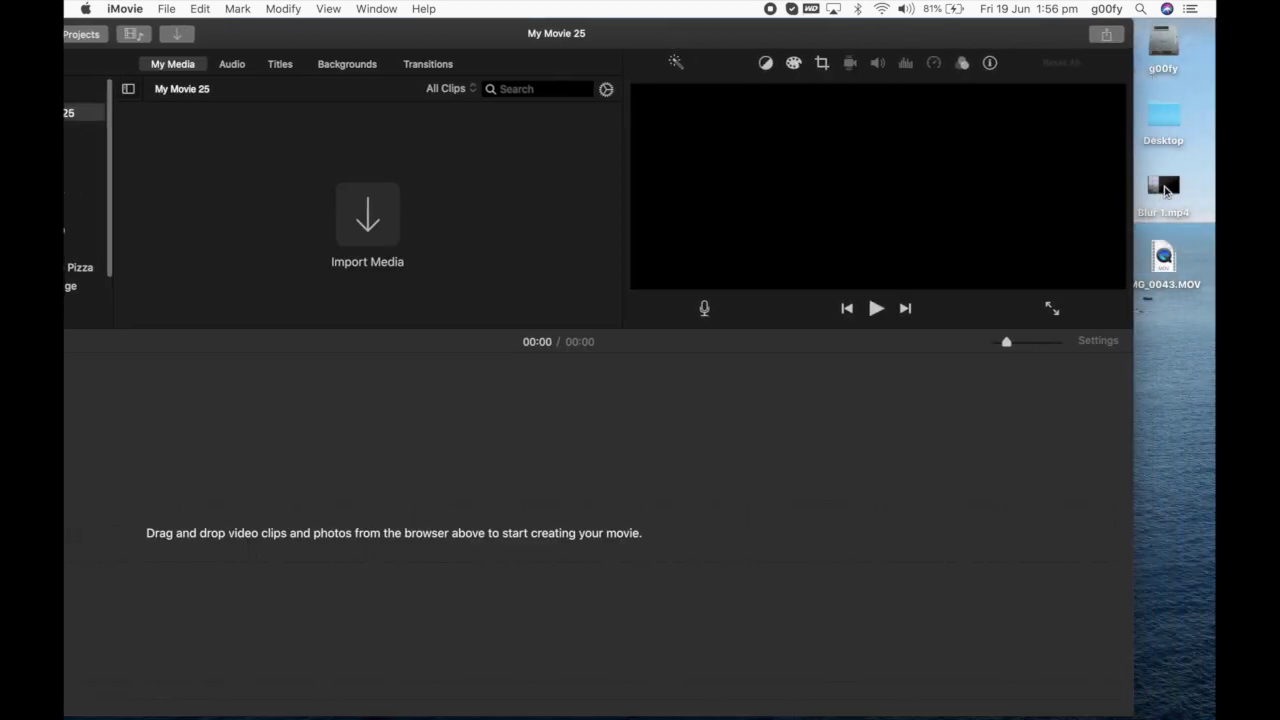
- Import Blur 1.mp4 from the desktop and place it in the timeline
{"action": "left_click_drag", "start_coordinate": [1163, 185], "coordinate": [488, 226]}
{"action": "left_click_drag", "start_coordinate": [436, 47], "coordinate": [506, 35]}
{"action": "left_click_drag", "start_coordinate": [280, 181], "coordinate": [951, 543]}
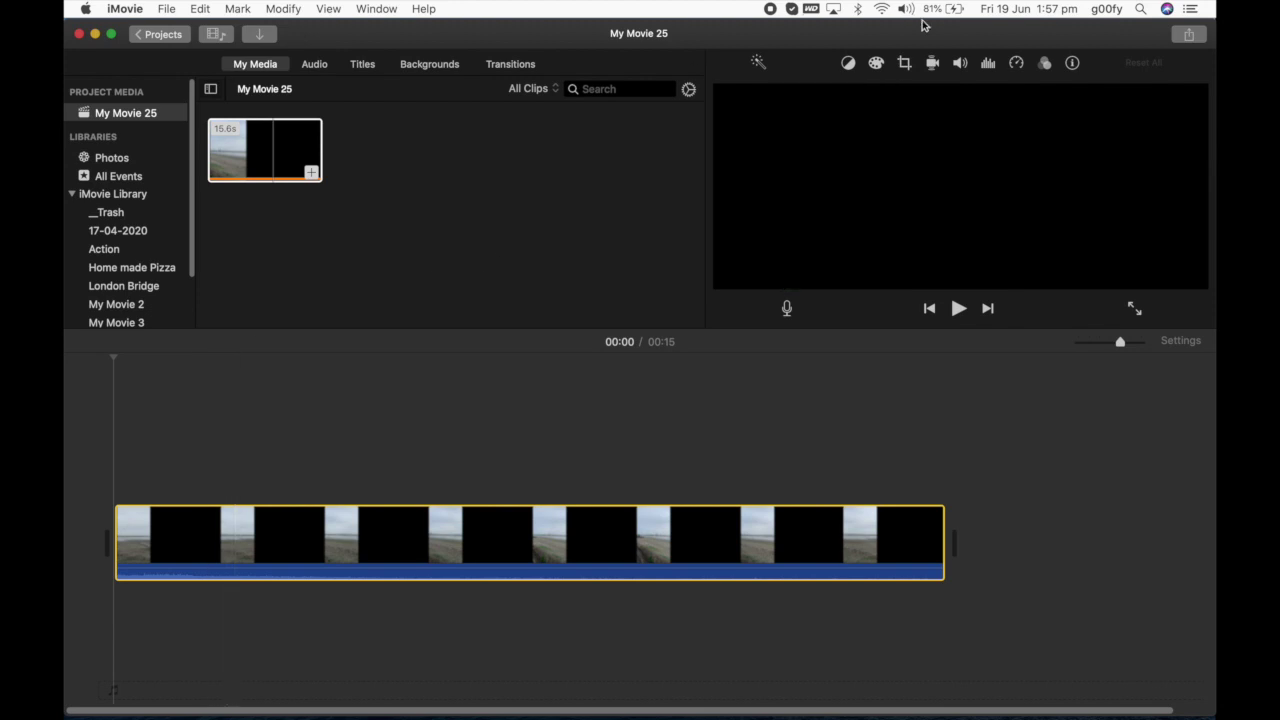
- Import IMG_0043.MOV and layer it above the Blur 1 clip
{"action": "left_click_drag", "start_coordinate": [924, 25], "coordinate": [819, 25]}
{"action": "left_click_drag", "start_coordinate": [1162, 262], "coordinate": [523, 251]}
{"action": "left_click_drag", "start_coordinate": [449, 35], "coordinate": [557, 30]}
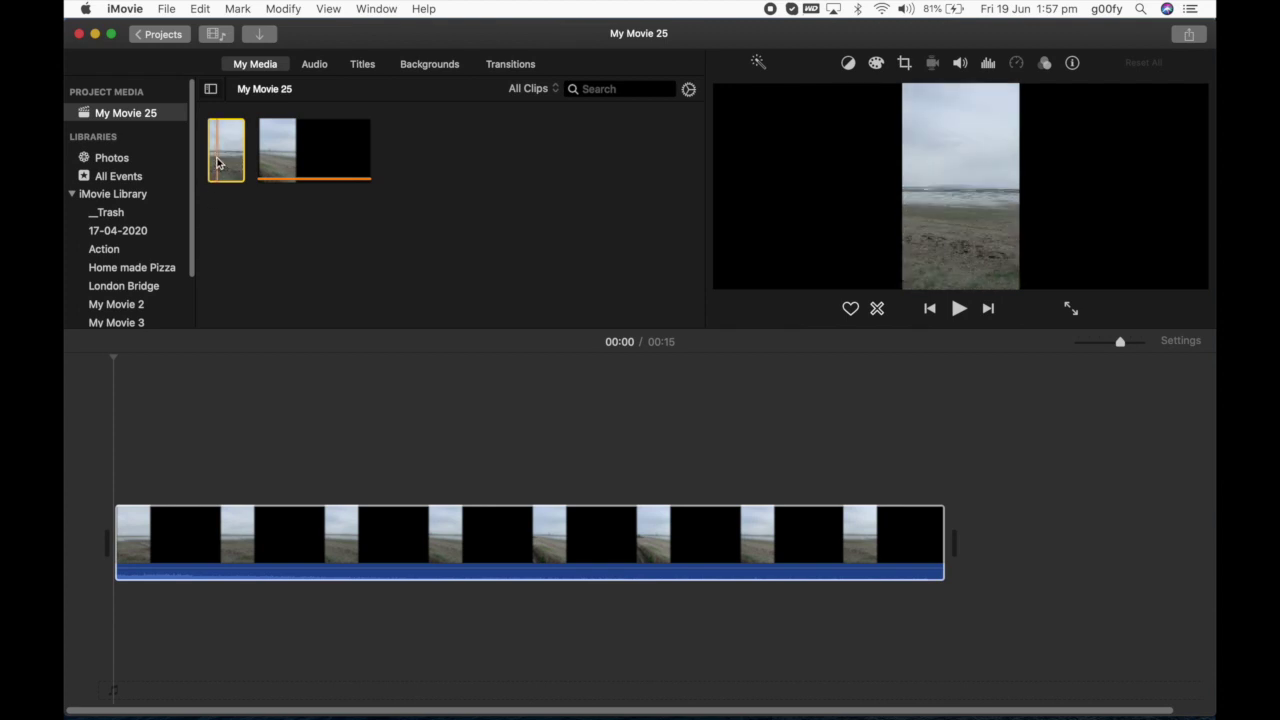
{"action": "left_click_drag", "start_coordinate": [272, 168], "coordinate": [128, 432]}
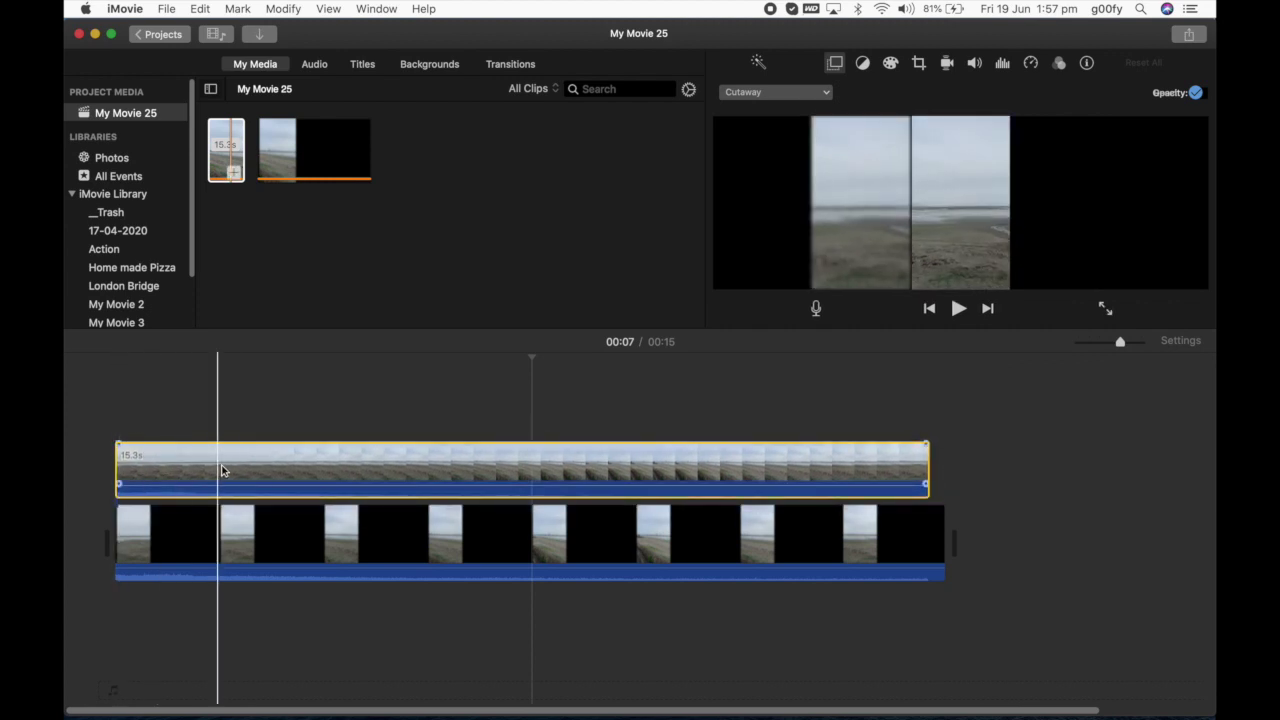
- Set IMG_0043.MOV to Picture in Picture, sized to full frame height and placed right of centre
{"action": "left_click", "coordinate": [519, 472]}
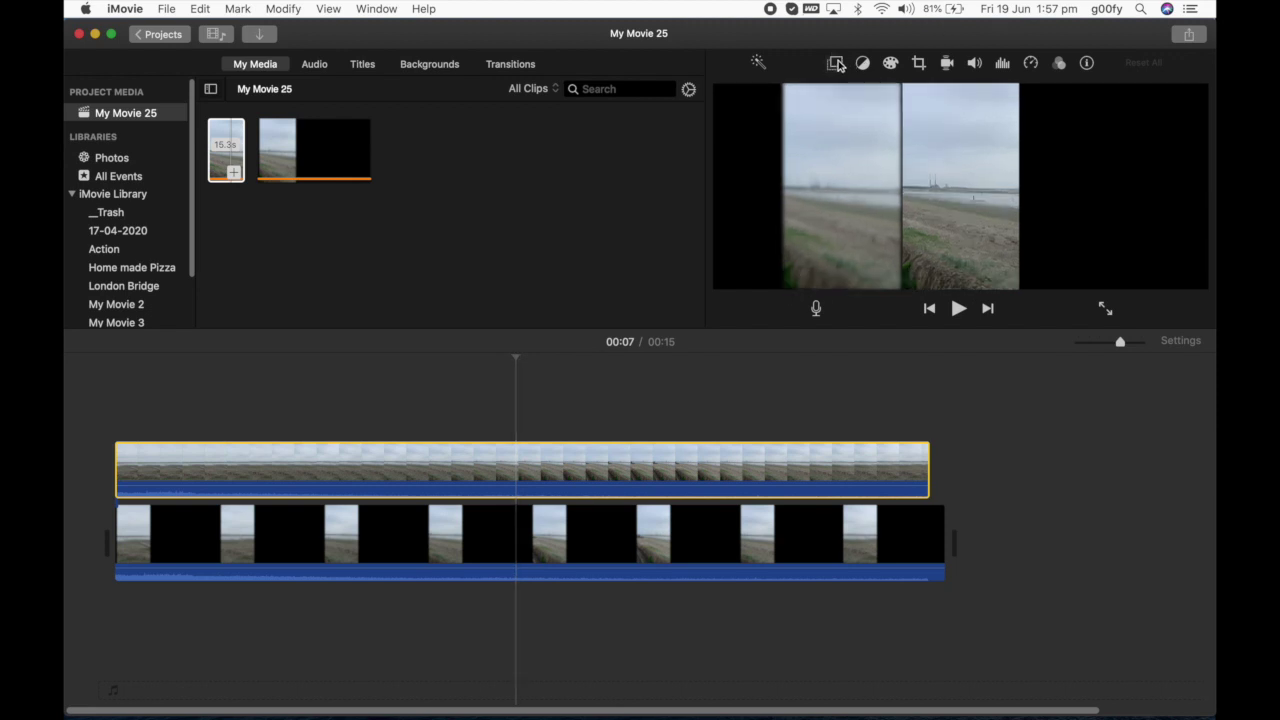
{"action": "left_click", "coordinate": [802, 97]}
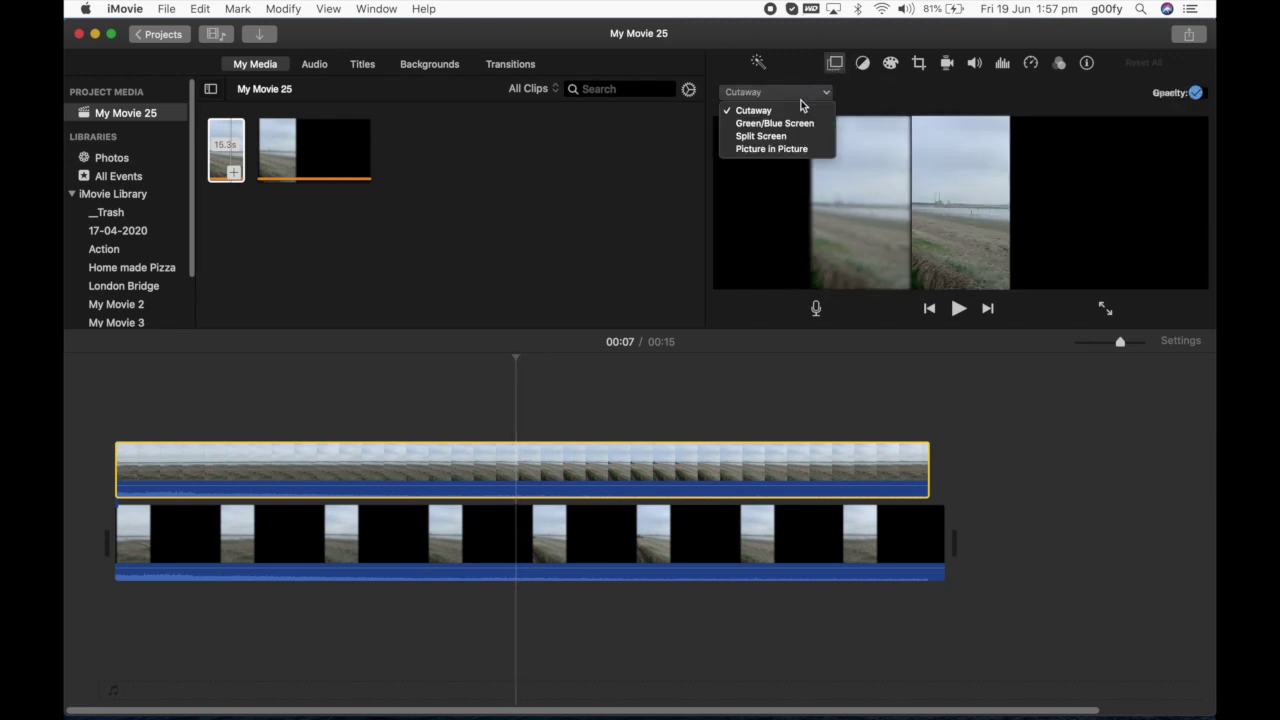
{"action": "left_click", "coordinate": [789, 151]}
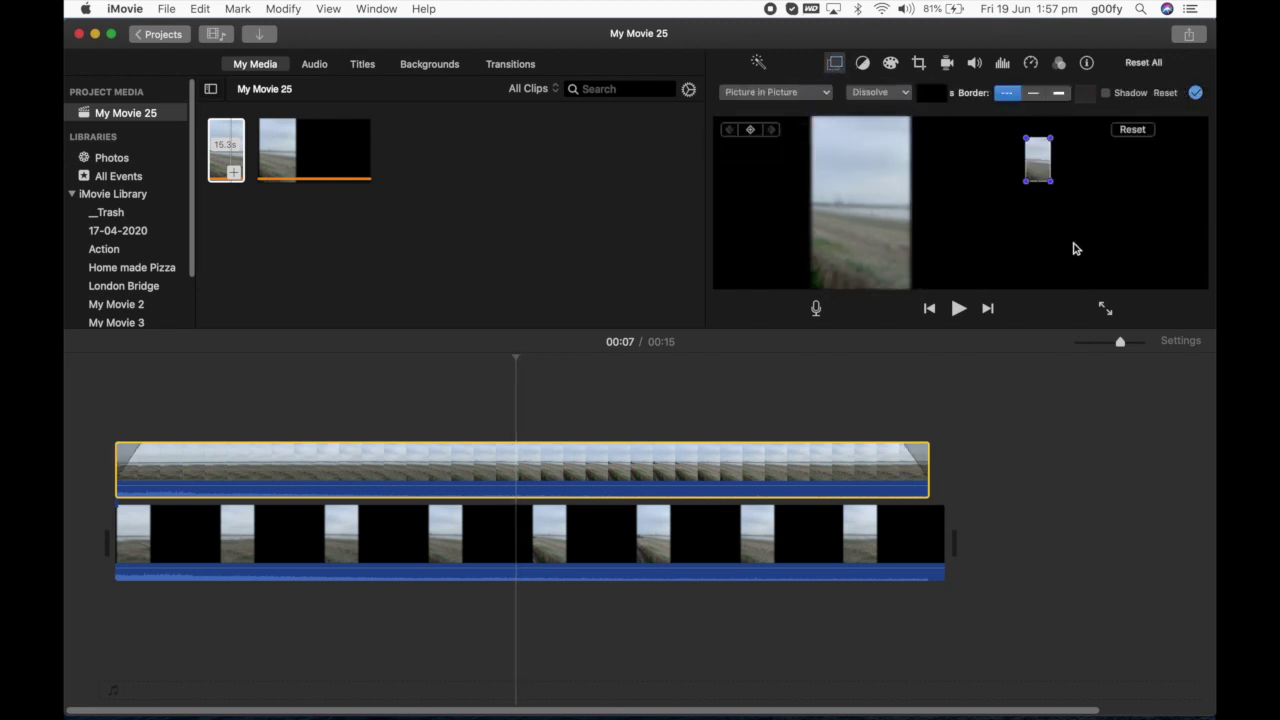
{"action": "left_click_drag", "start_coordinate": [1025, 181], "coordinate": [997, 285]}
{"action": "left_click_drag", "start_coordinate": [960, 132], "coordinate": [952, 117]}
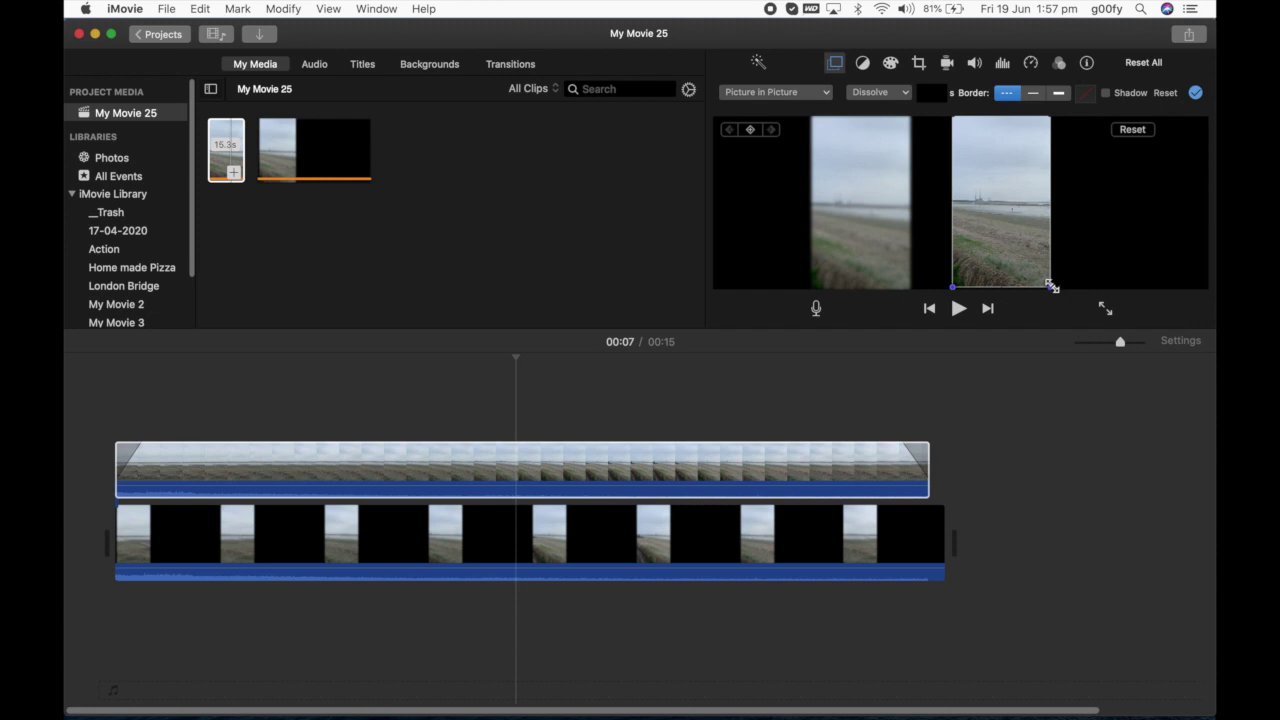
{"action": "left_click_drag", "start_coordinate": [1051, 288], "coordinate": [1060, 260]}
{"action": "left_click", "coordinate": [1027, 262]}
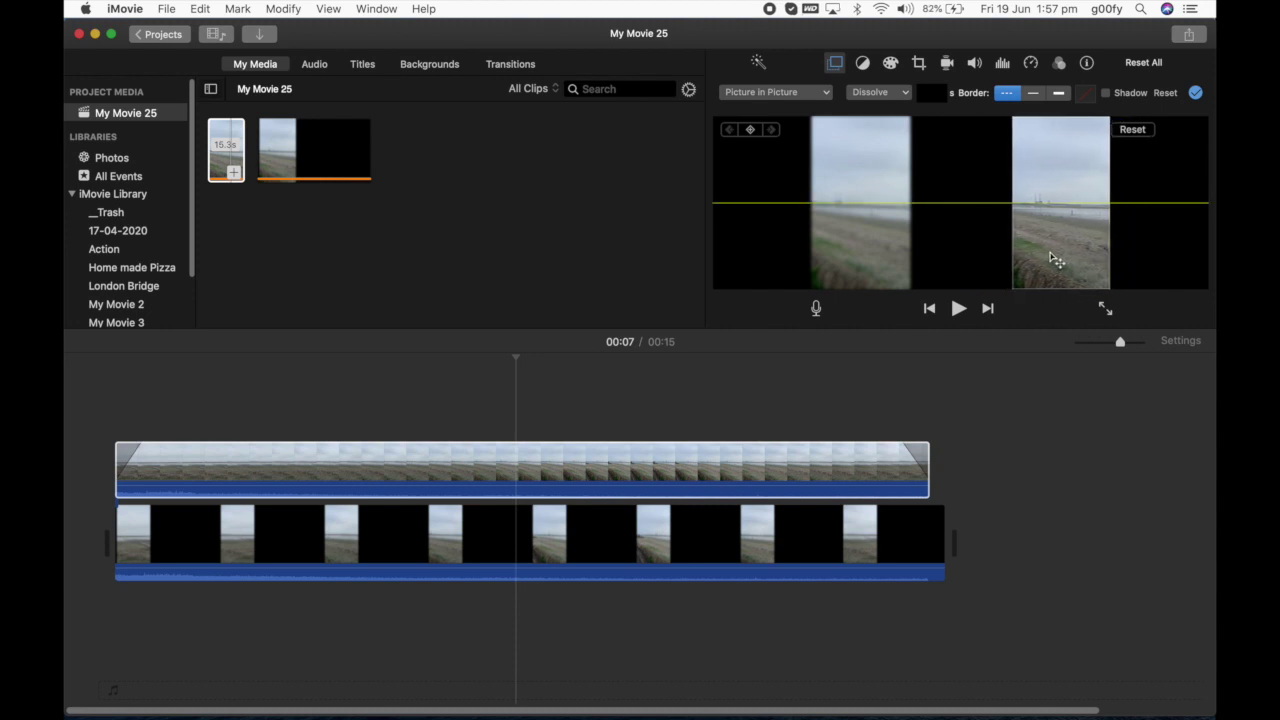
{"action": "left_click_drag", "start_coordinate": [1055, 260], "coordinate": [1058, 260]}
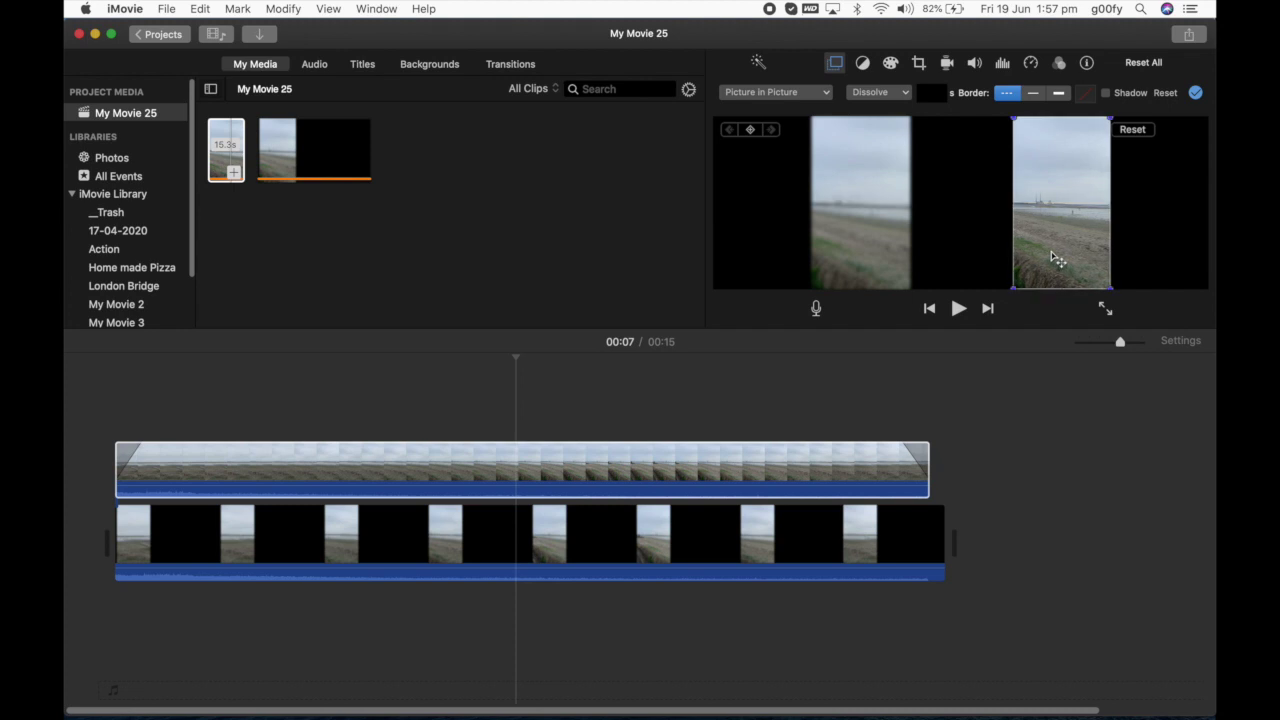
- Add a Pull Focus title spanning the 15.2s project and trim the blur clip to match
{"action": "left_click", "coordinate": [360, 65]}
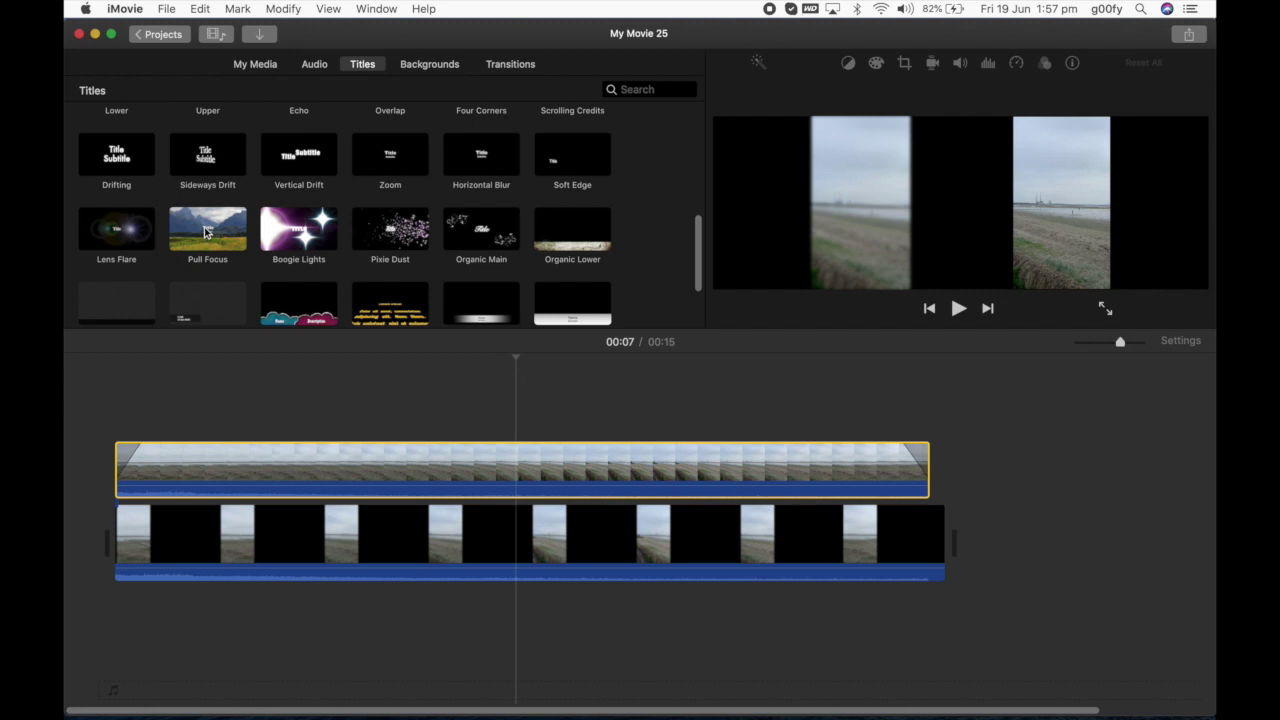
{"action": "left_click_drag", "start_coordinate": [207, 232], "coordinate": [100, 409]}
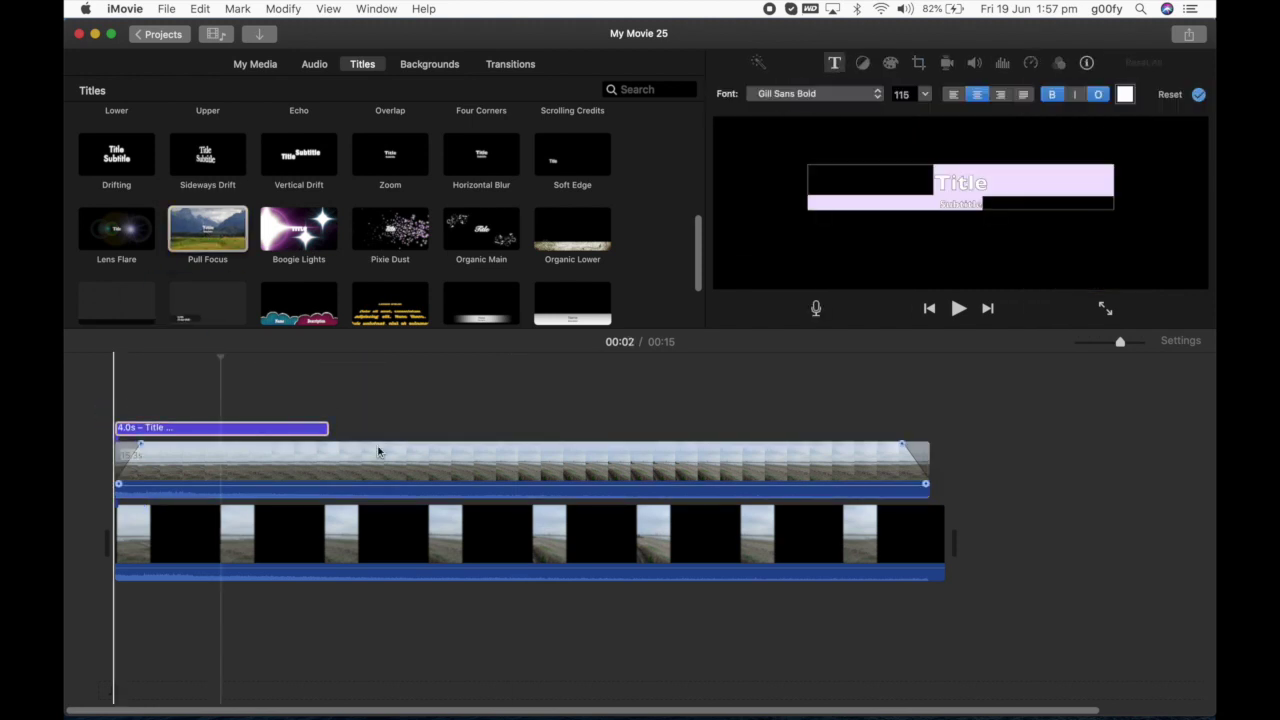
{"action": "left_click_drag", "start_coordinate": [334, 429], "coordinate": [626, 428]}
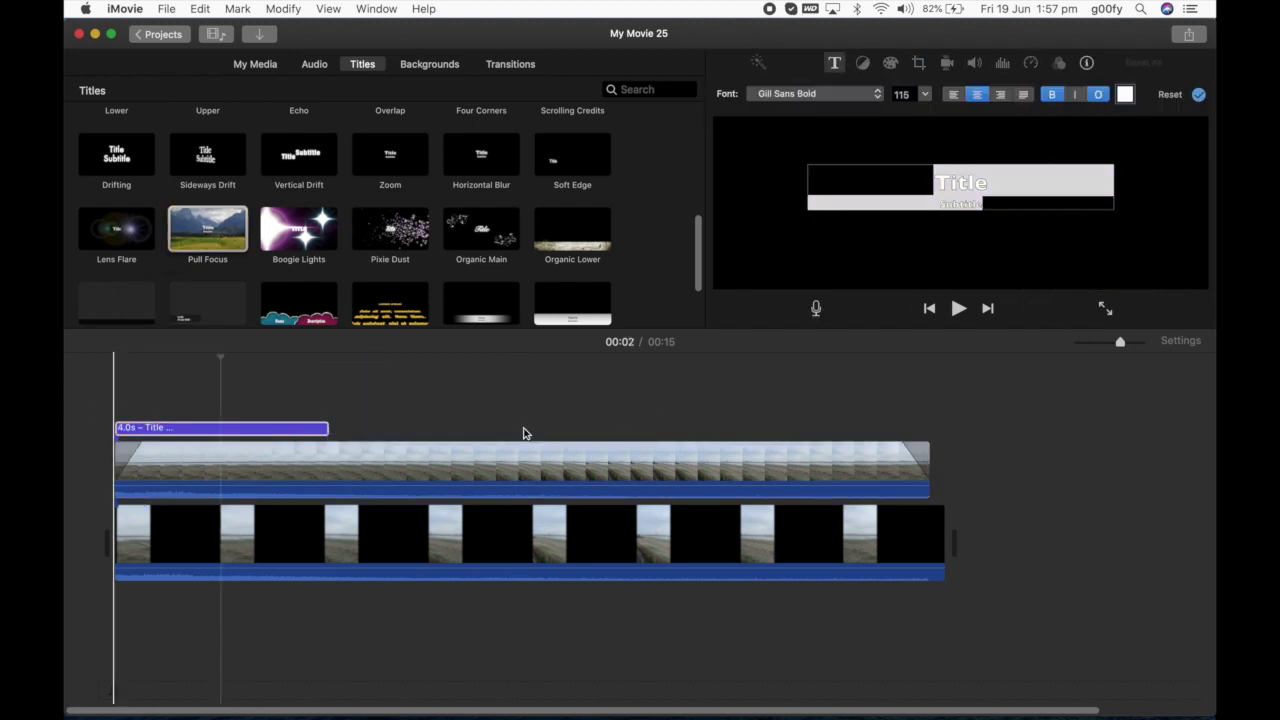
{"action": "left_click", "coordinate": [286, 432]}
{"action": "left_click_drag", "start_coordinate": [326, 428], "coordinate": [926, 422]}
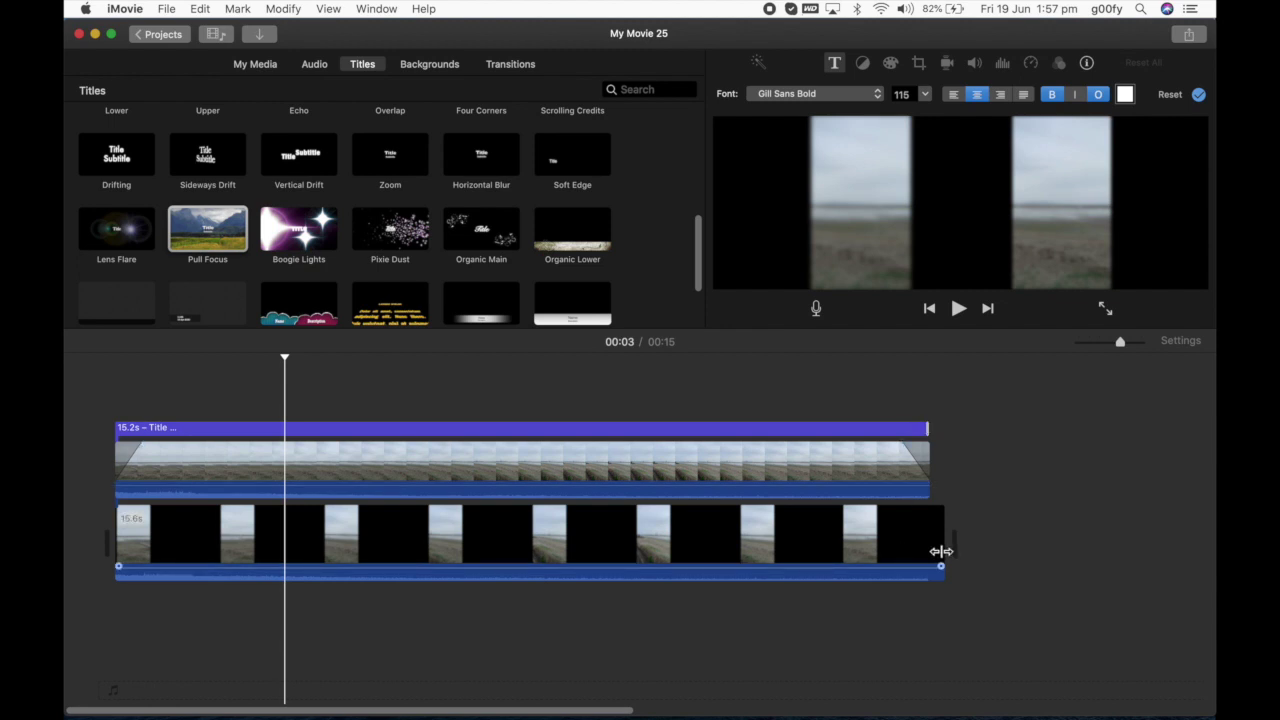
{"action": "left_click_drag", "start_coordinate": [940, 550], "coordinate": [928, 550]}
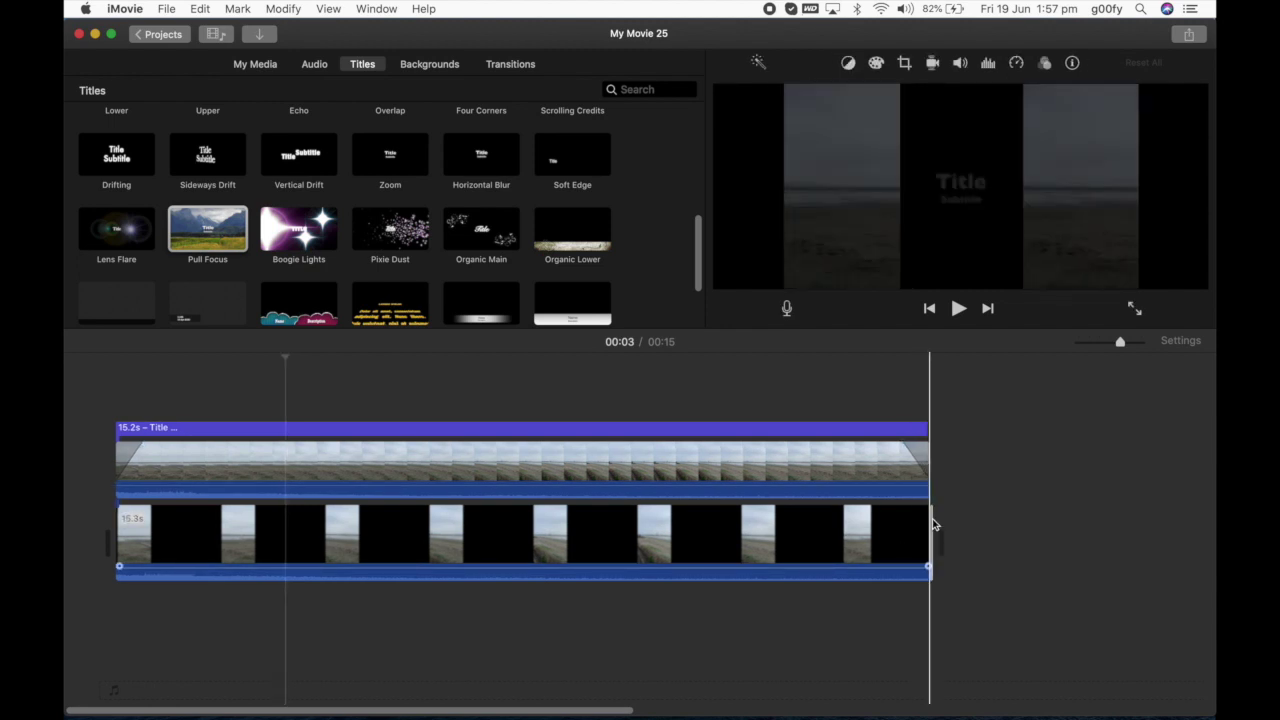
- Delete the title's placeholder text and return to the start of the timeline
{"action": "left_click", "coordinate": [913, 431]}
{"action": "left_click", "coordinate": [978, 185]}
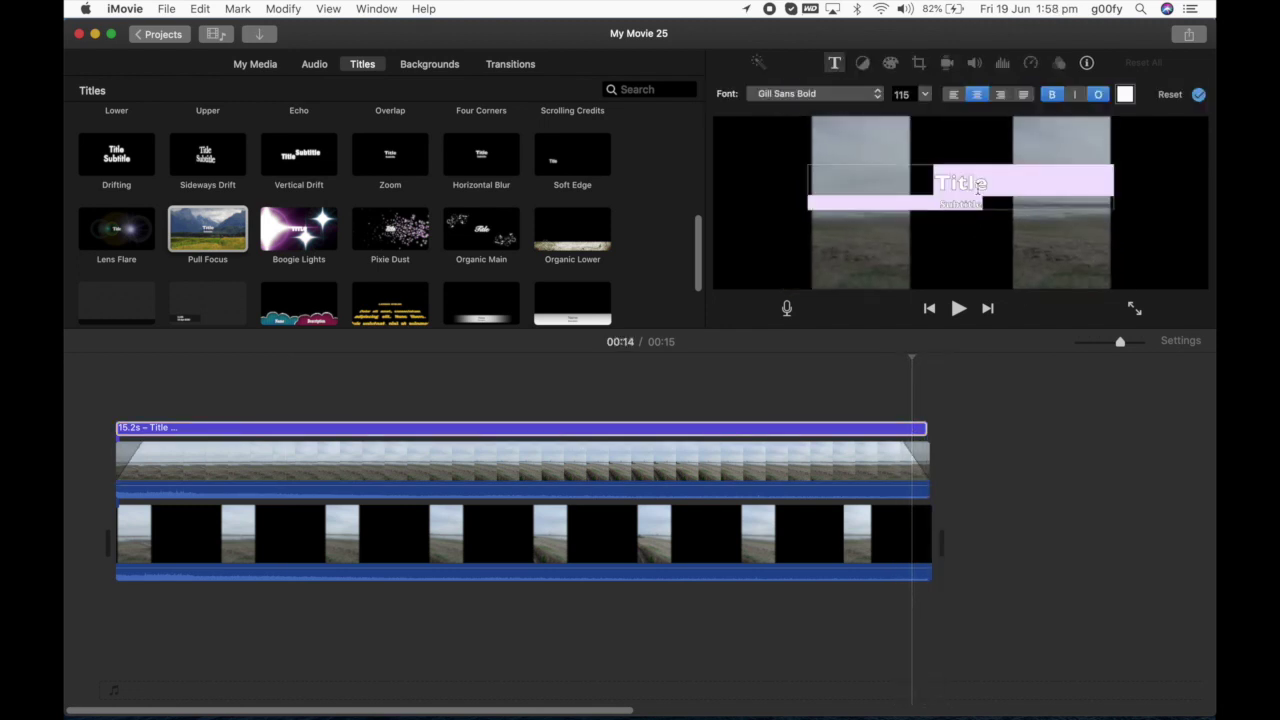
{"action": "key", "text": "BackSpace"}
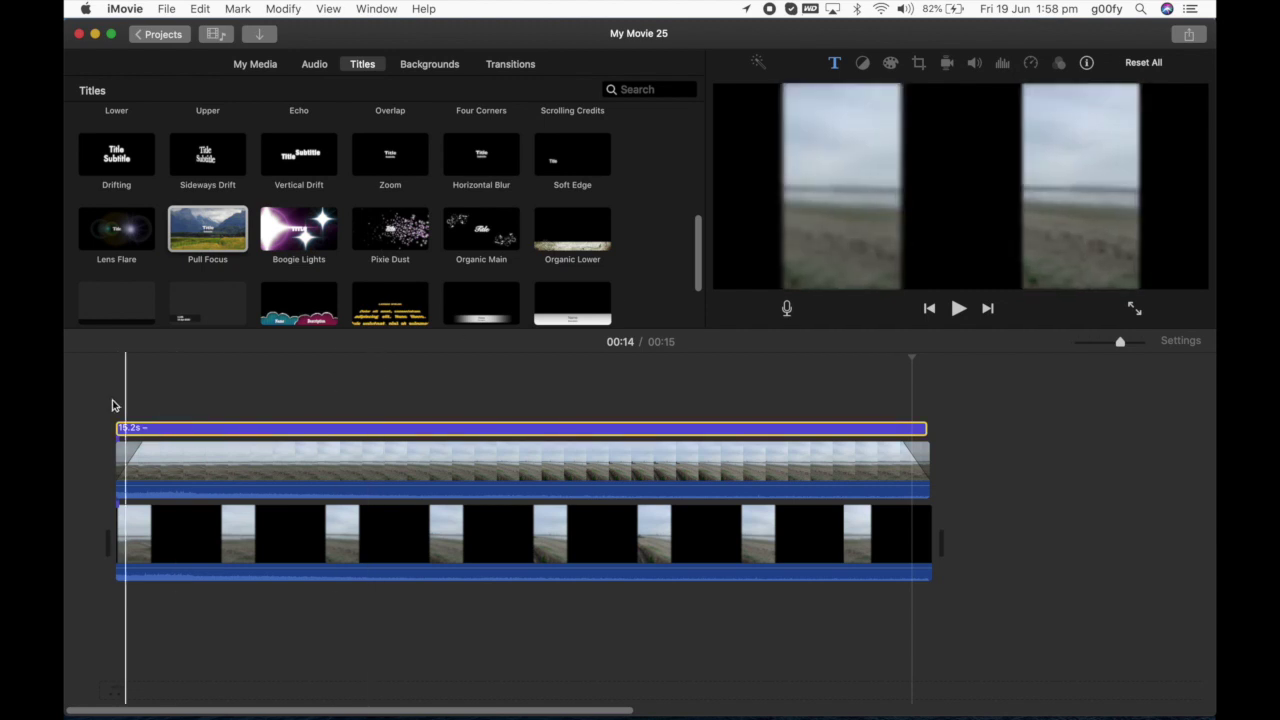
{"action": "left_click", "coordinate": [83, 401]}
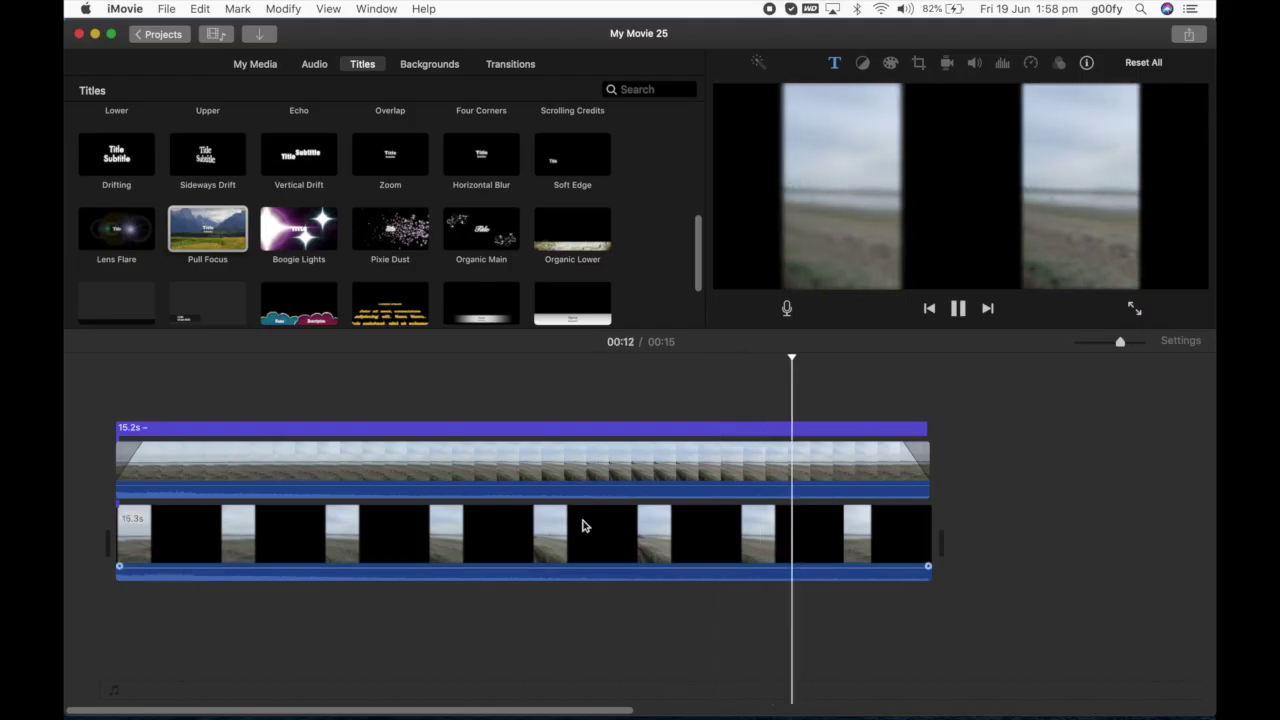
- Select the upper blurred clip and move the playhead to about 9 seconds
{"action": "left_click", "coordinate": [577, 490]}
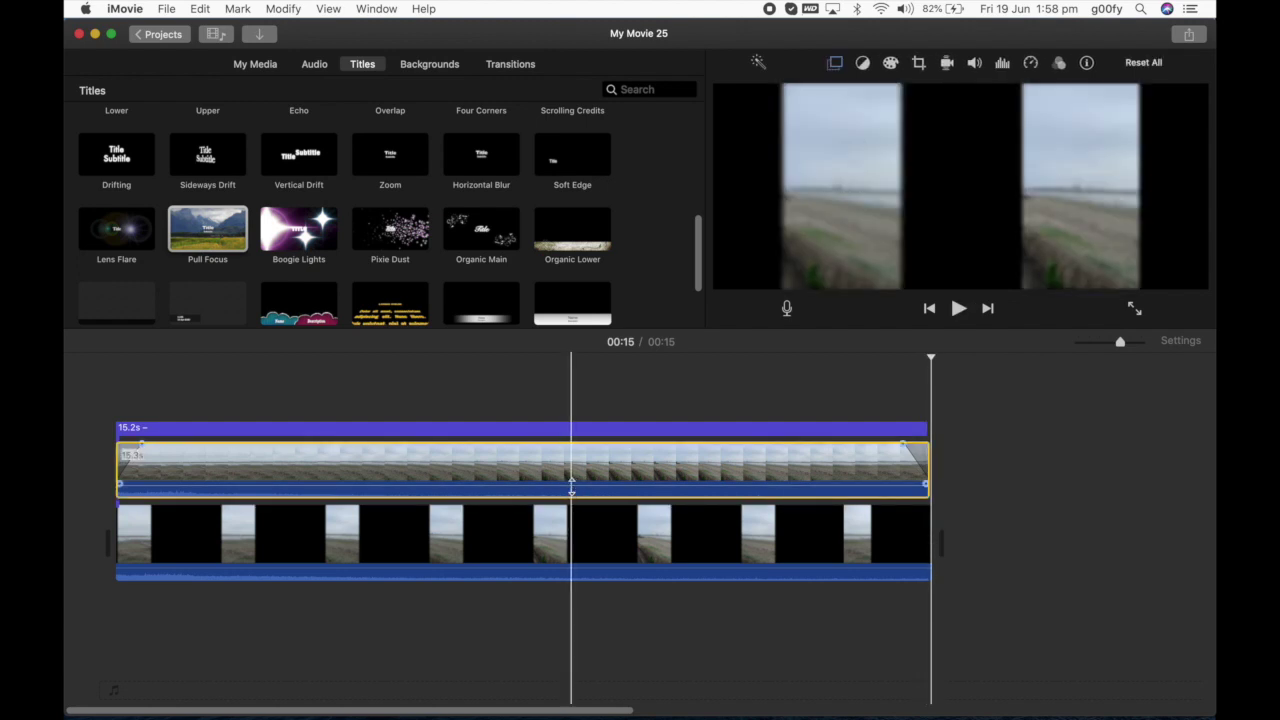
{"action": "left_click", "coordinate": [571, 487]}
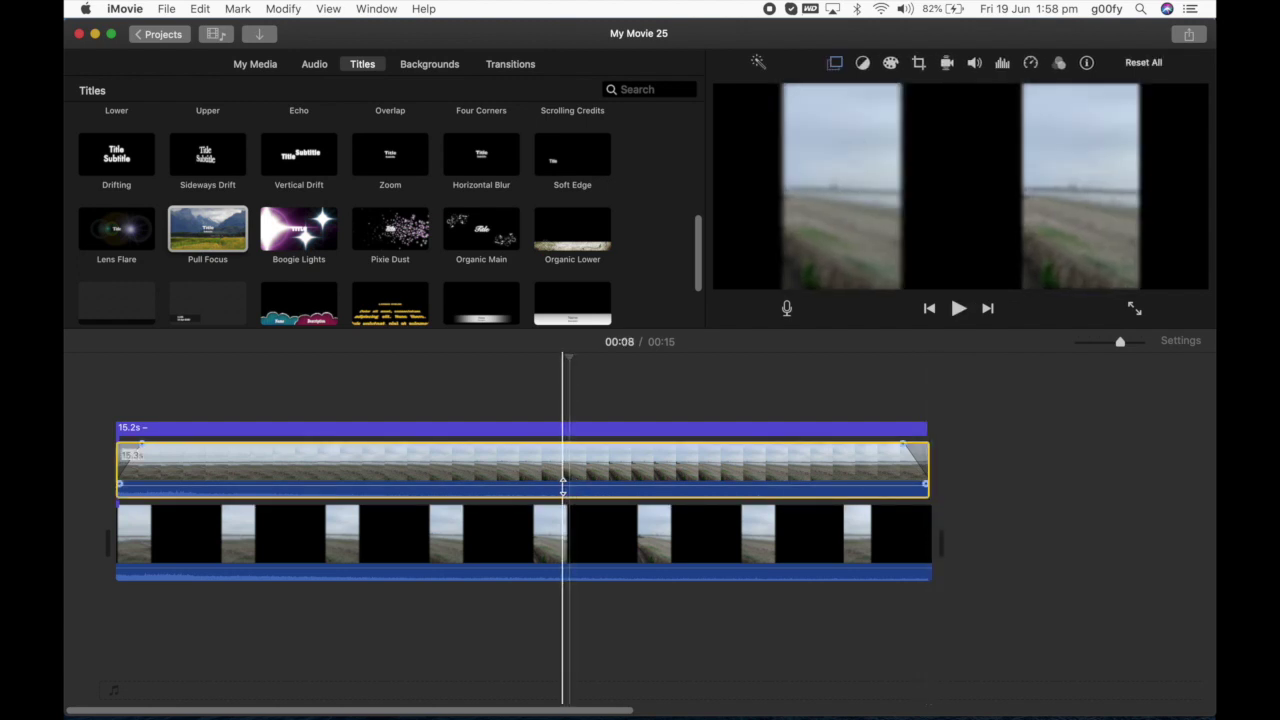
{"action": "left_click", "coordinate": [622, 468]}
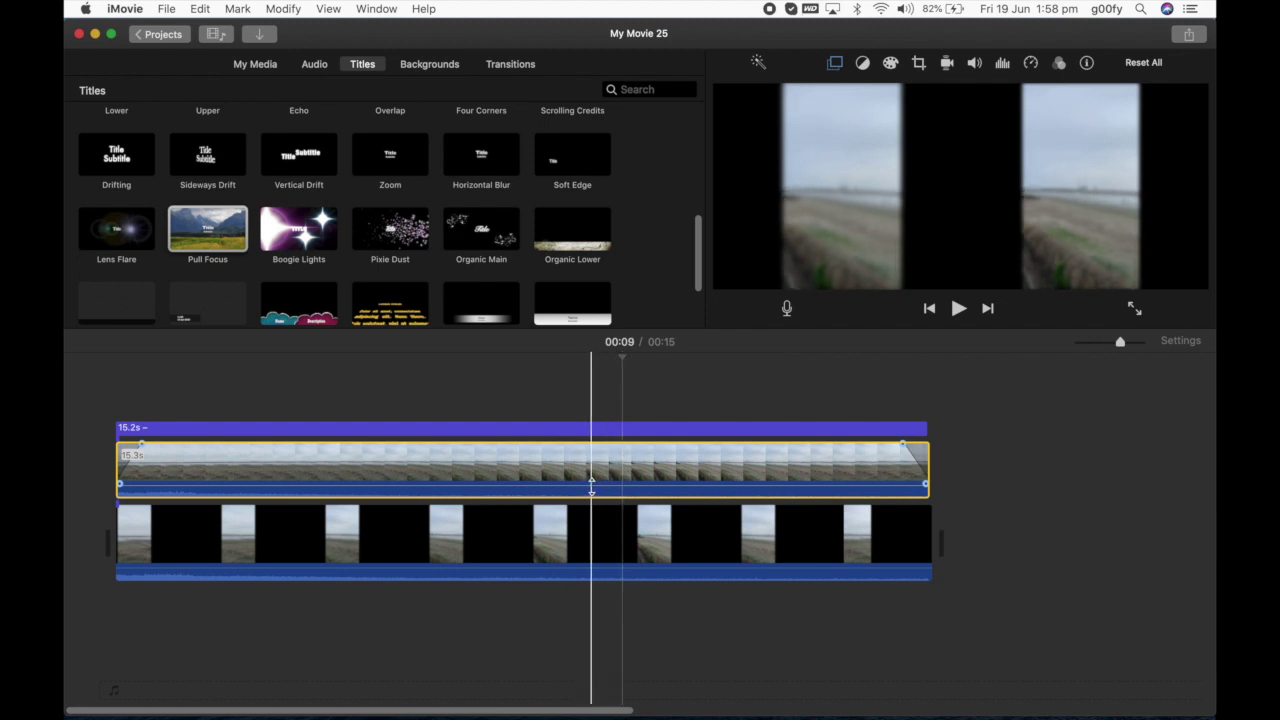
- Turn the lower clip's volume down to 0%, deselect it, and bring up the sharing options
{"action": "left_click", "coordinate": [541, 560]}
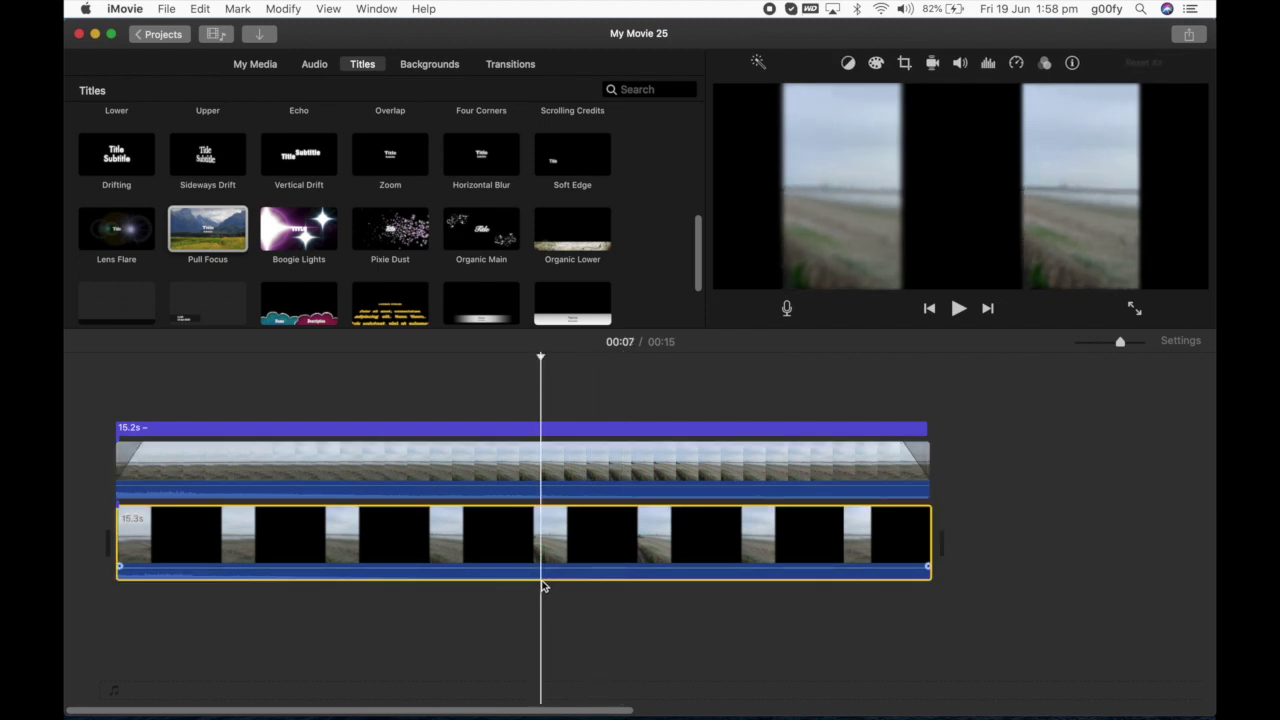
{"action": "left_click_drag", "start_coordinate": [541, 568], "coordinate": [541, 588]}
{"action": "left_click", "coordinate": [606, 409]}
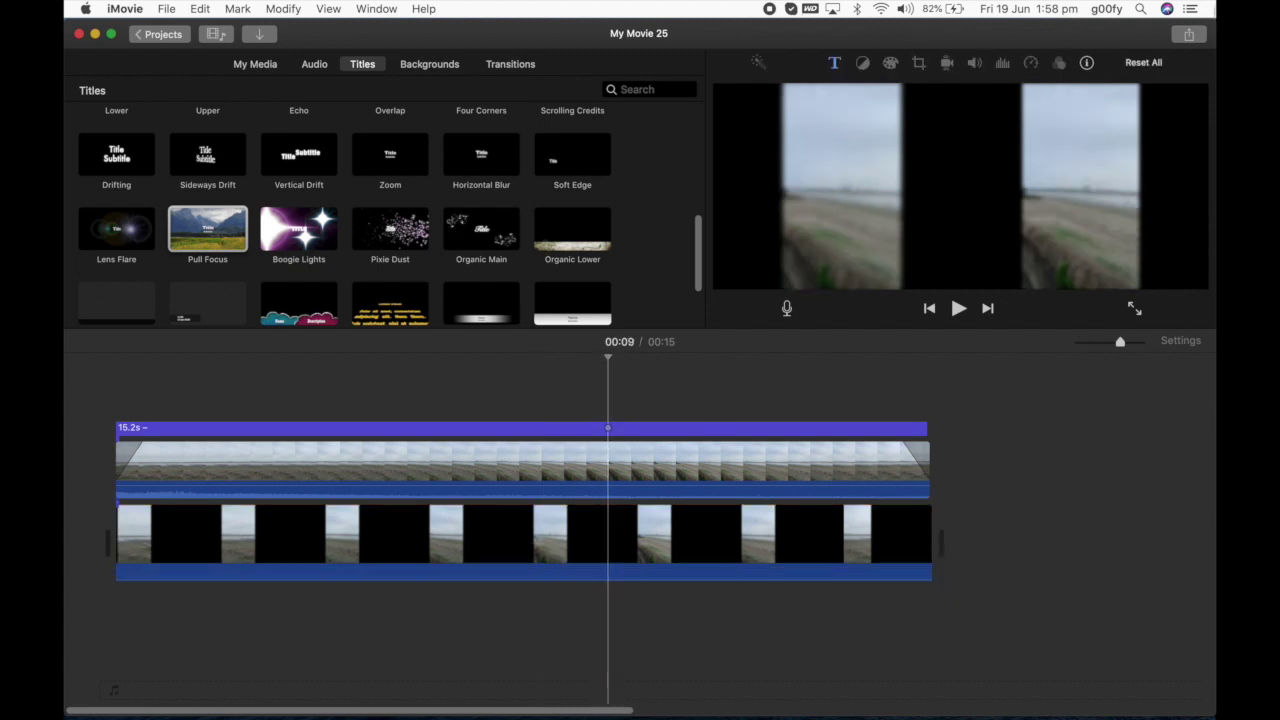
{"action": "left_click", "coordinate": [1186, 33]}
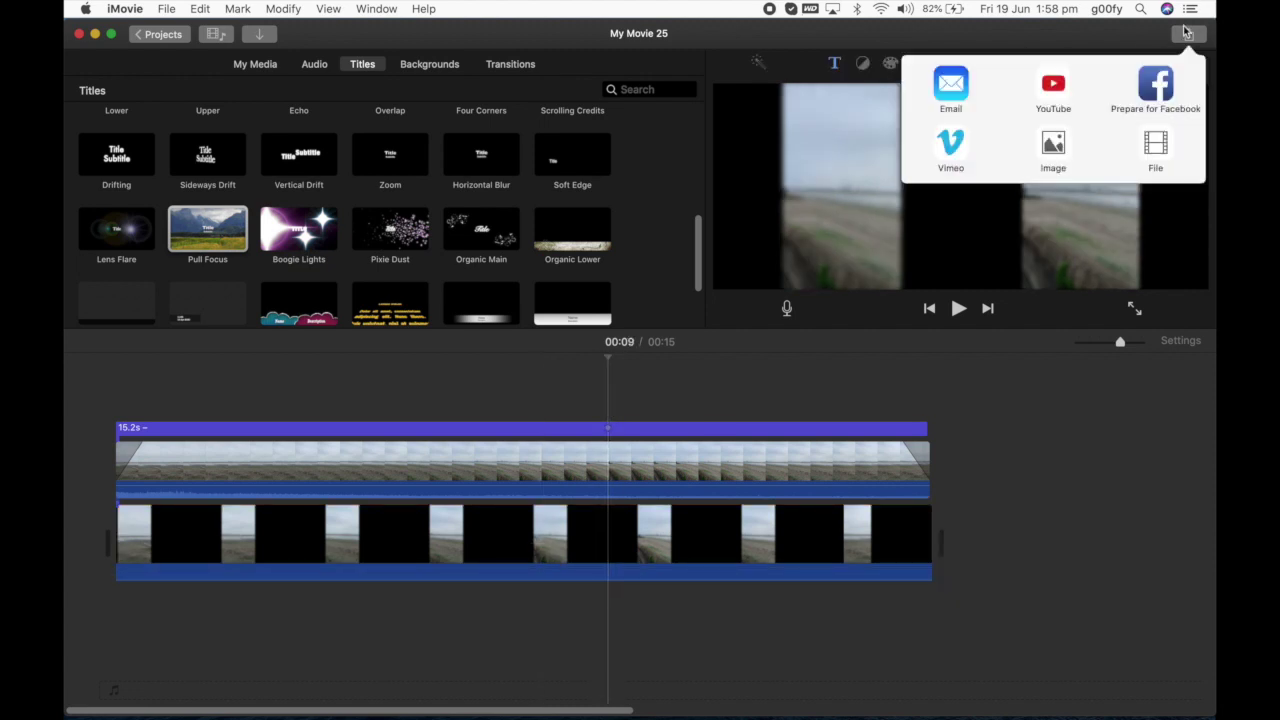
- Export the movie as a file titled 'Blur 2' and save it to the Desktop
{"action": "left_click", "coordinate": [1158, 140]}
{"action": "double_click", "coordinate": [769, 180]}
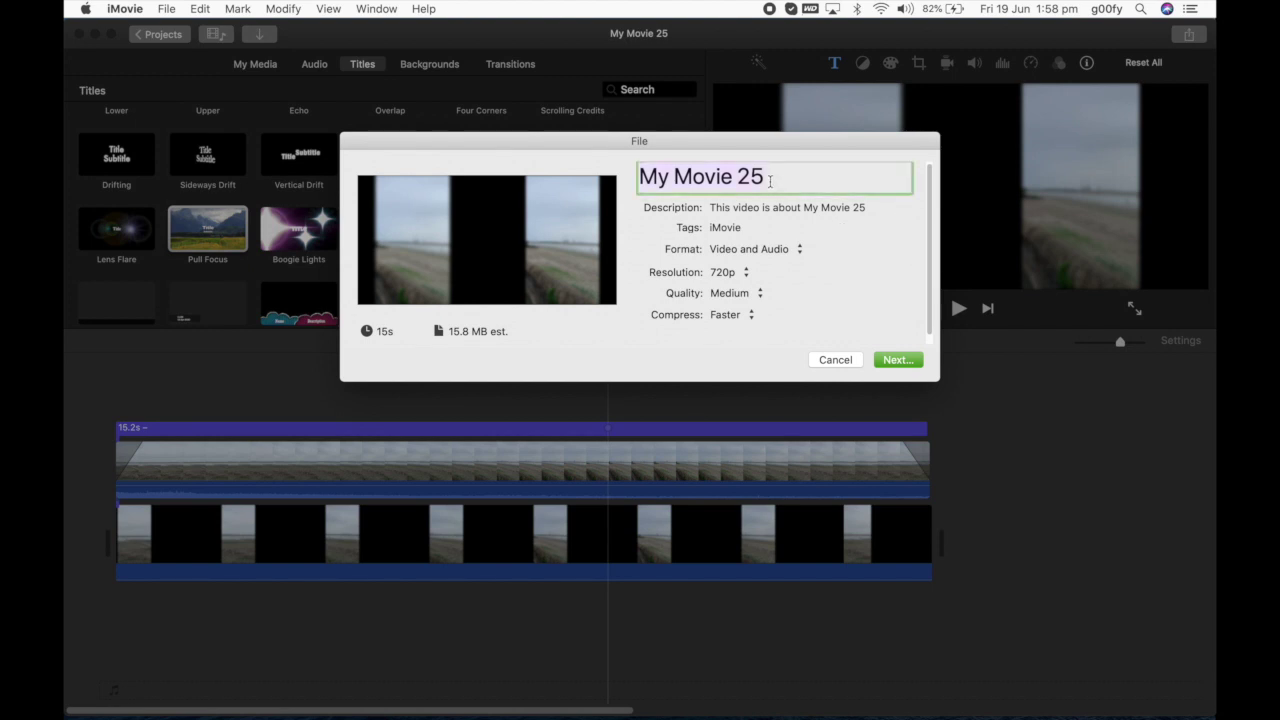
{"action": "type", "text": "Blur 2"}
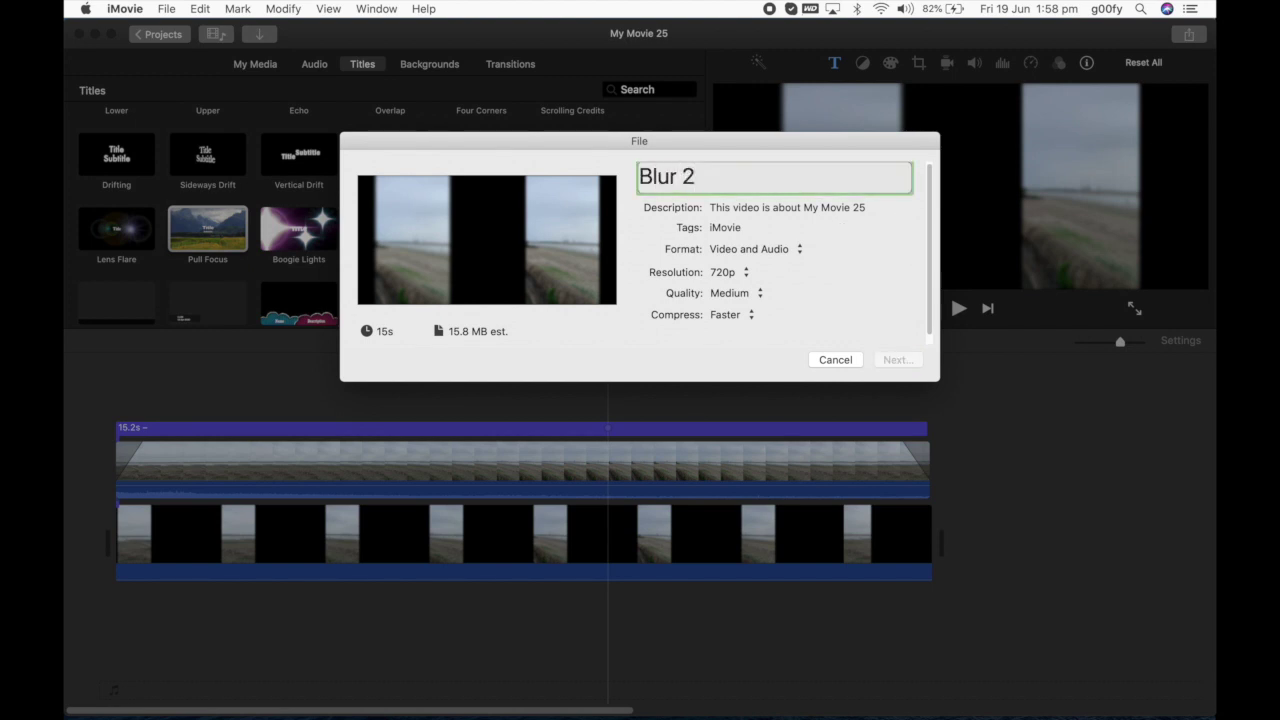
{"action": "key", "text": "Return"}
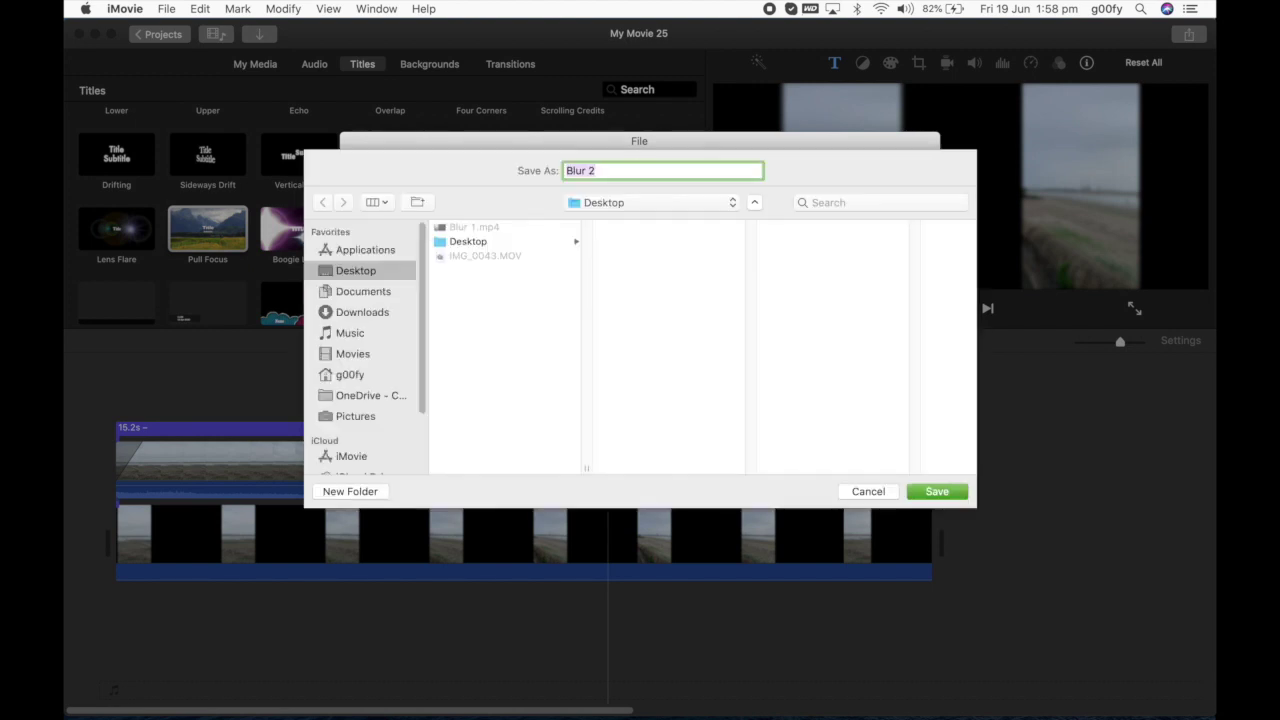
{"action": "left_click", "coordinate": [958, 493]}
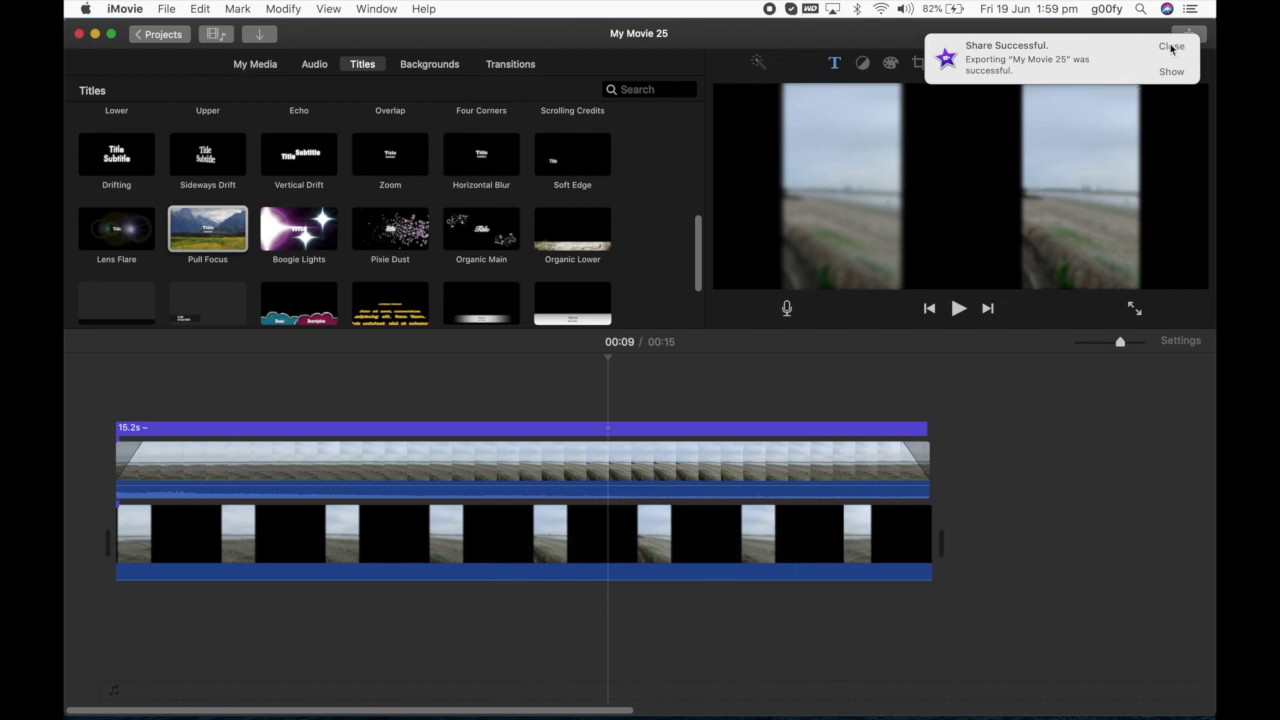
- Dismiss the export notice and import Blur 2.mp4 from the Desktop into the project media
{"action": "left_click", "coordinate": [1171, 47]}
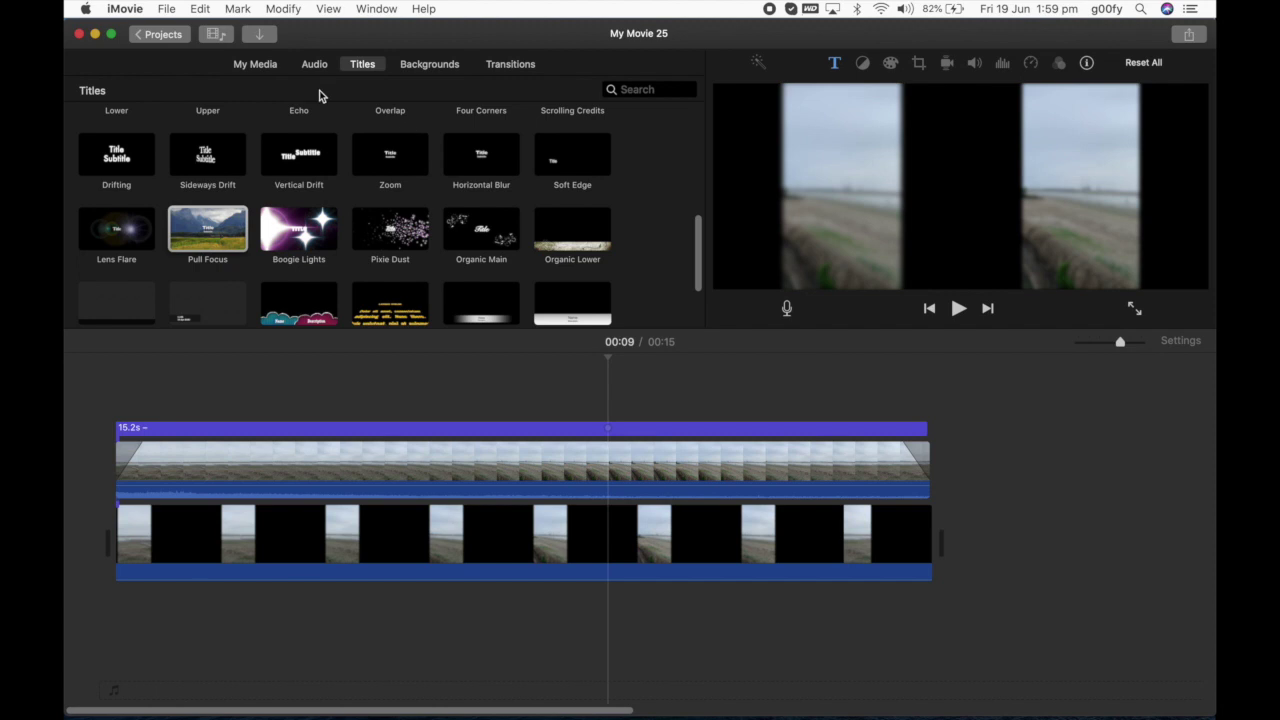
{"action": "left_click", "coordinate": [250, 64]}
{"action": "left_click", "coordinate": [857, 484]}
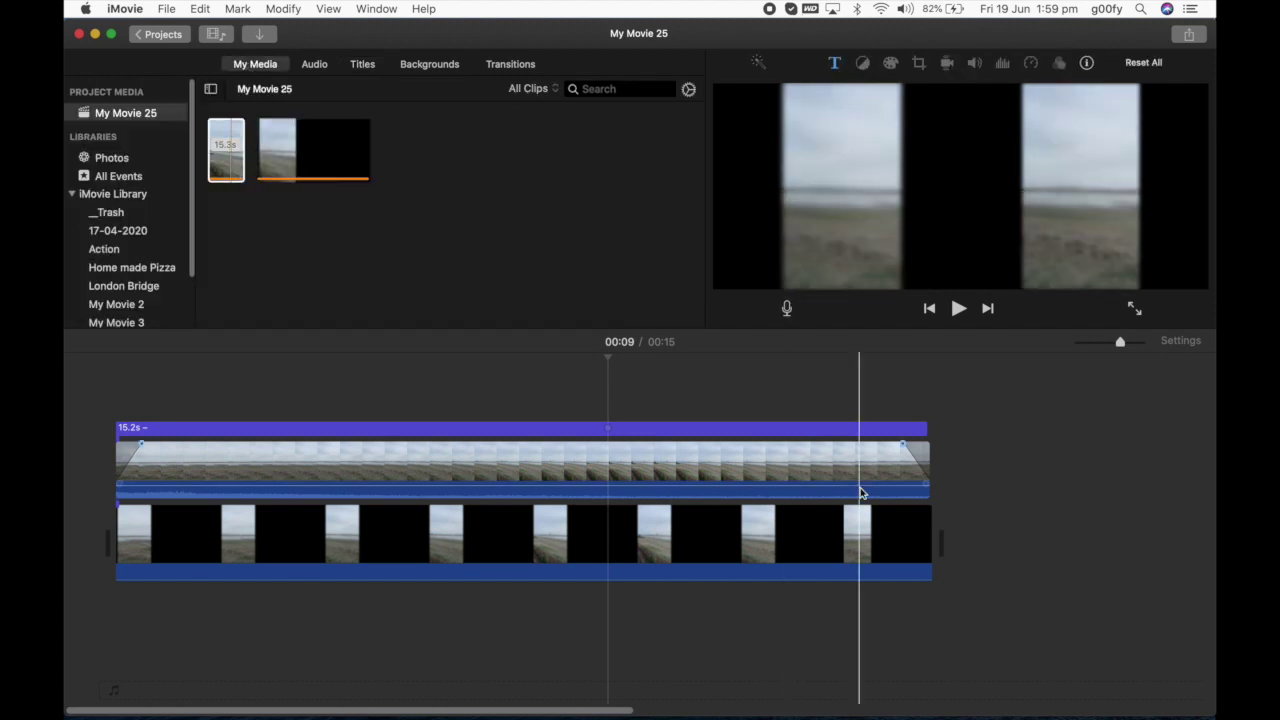
{"action": "left_click_drag", "start_coordinate": [1085, 45], "coordinate": [1003, 42]}
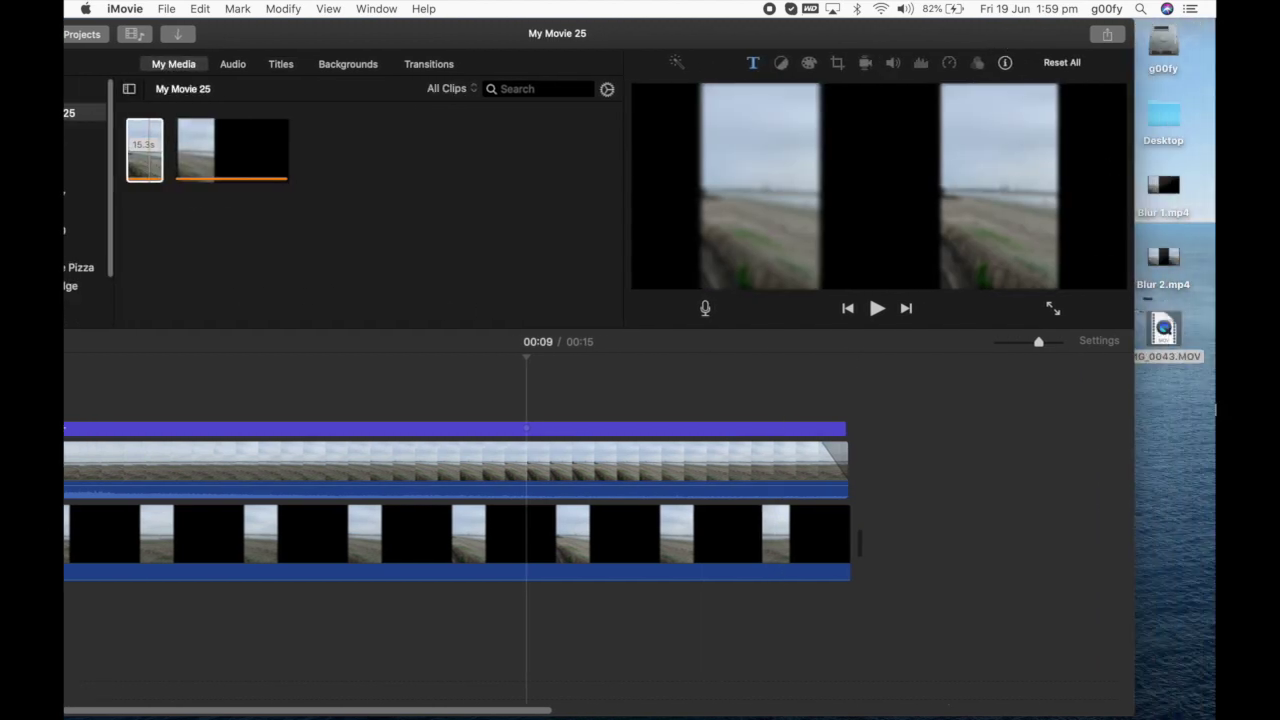
{"action": "left_click_drag", "start_coordinate": [1163, 285], "coordinate": [555, 220]}
{"action": "left_click_drag", "start_coordinate": [497, 43], "coordinate": [575, 38]}
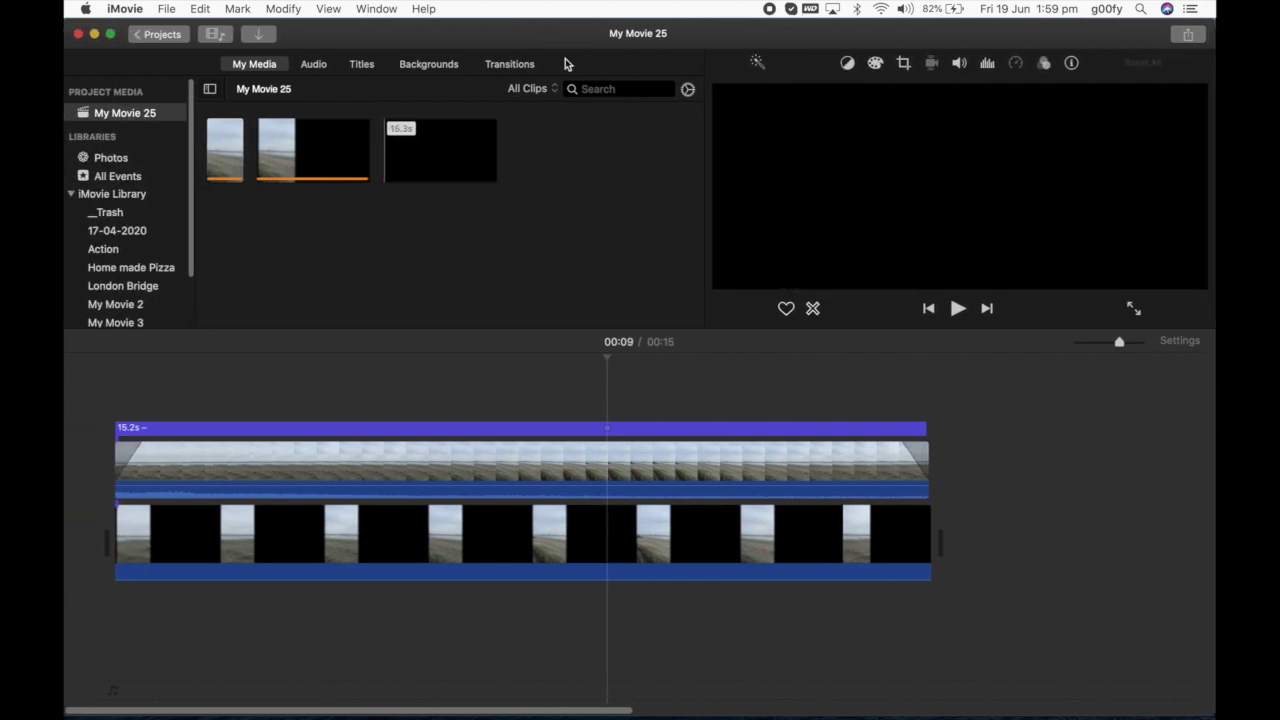
- Replace both timeline clips with Blur 2, placing the original clip above it as a cutaway
{"action": "left_click", "coordinate": [434, 476]}
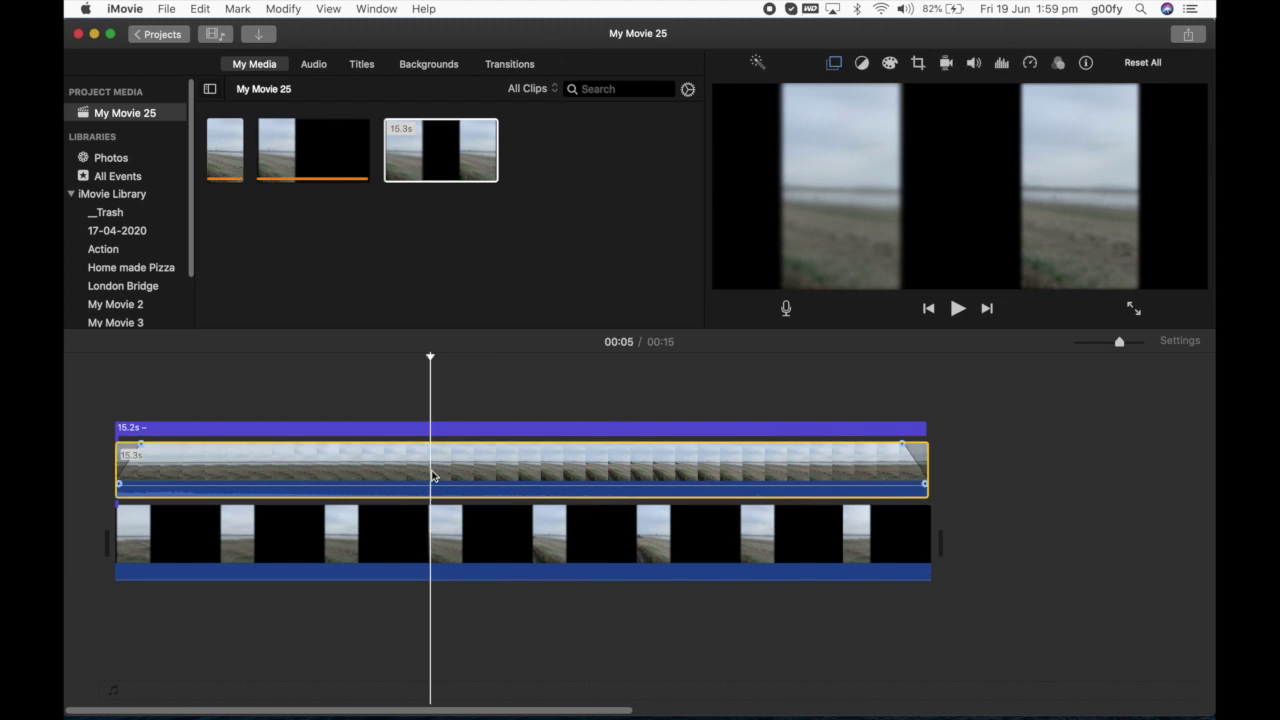
{"action": "key", "text": "Delete"}
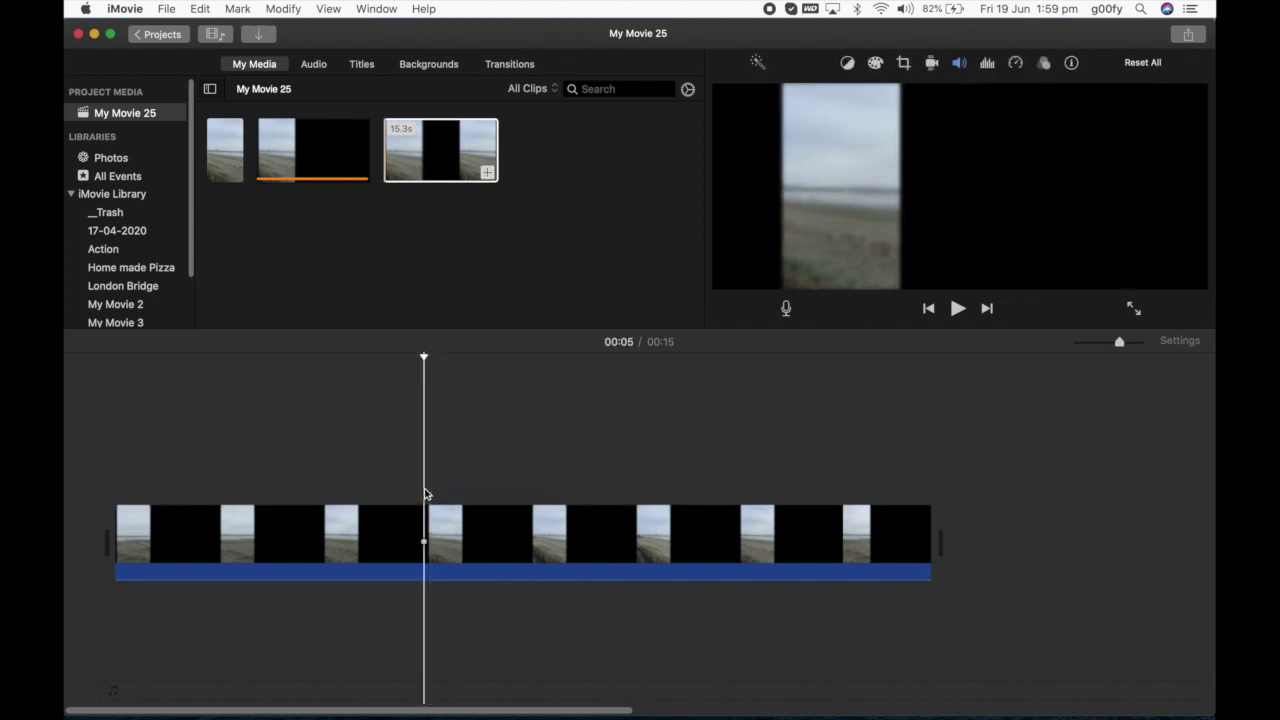
{"action": "left_click", "coordinate": [424, 515]}
{"action": "key", "text": "Delete"}
{"action": "left_click_drag", "start_coordinate": [430, 148], "coordinate": [310, 410]}
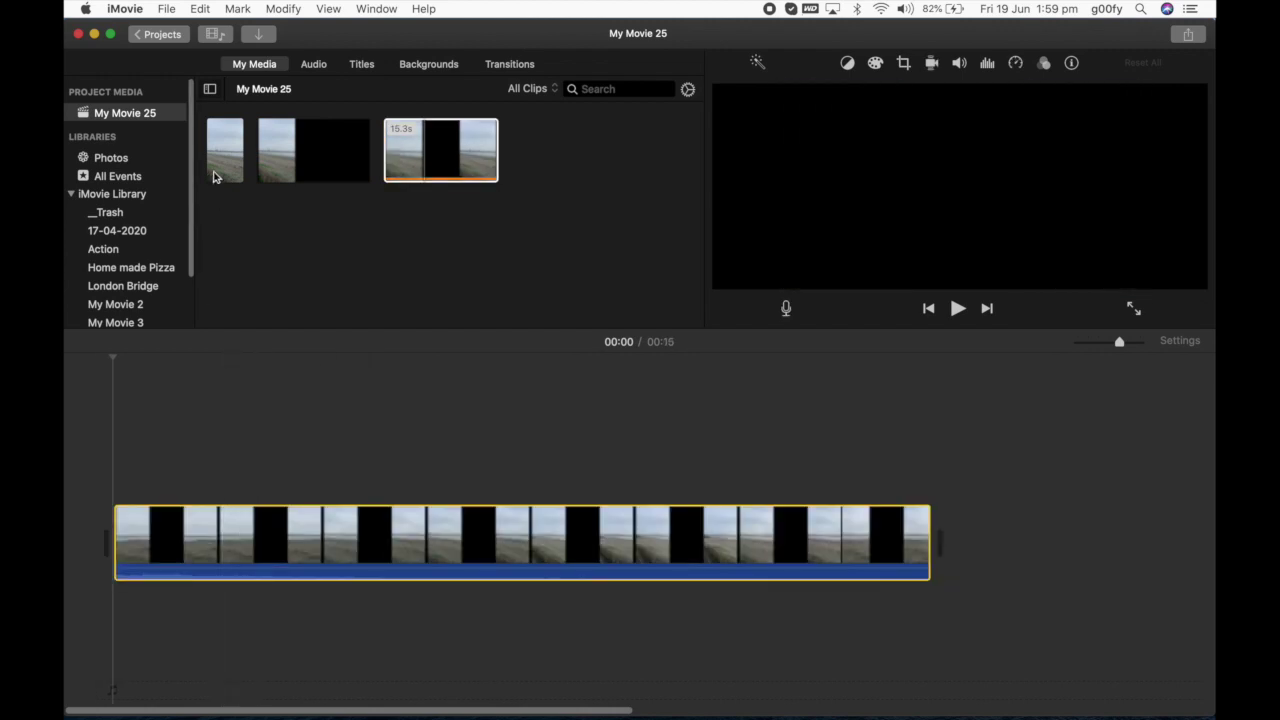
{"action": "left_click_drag", "start_coordinate": [213, 177], "coordinate": [116, 466]}
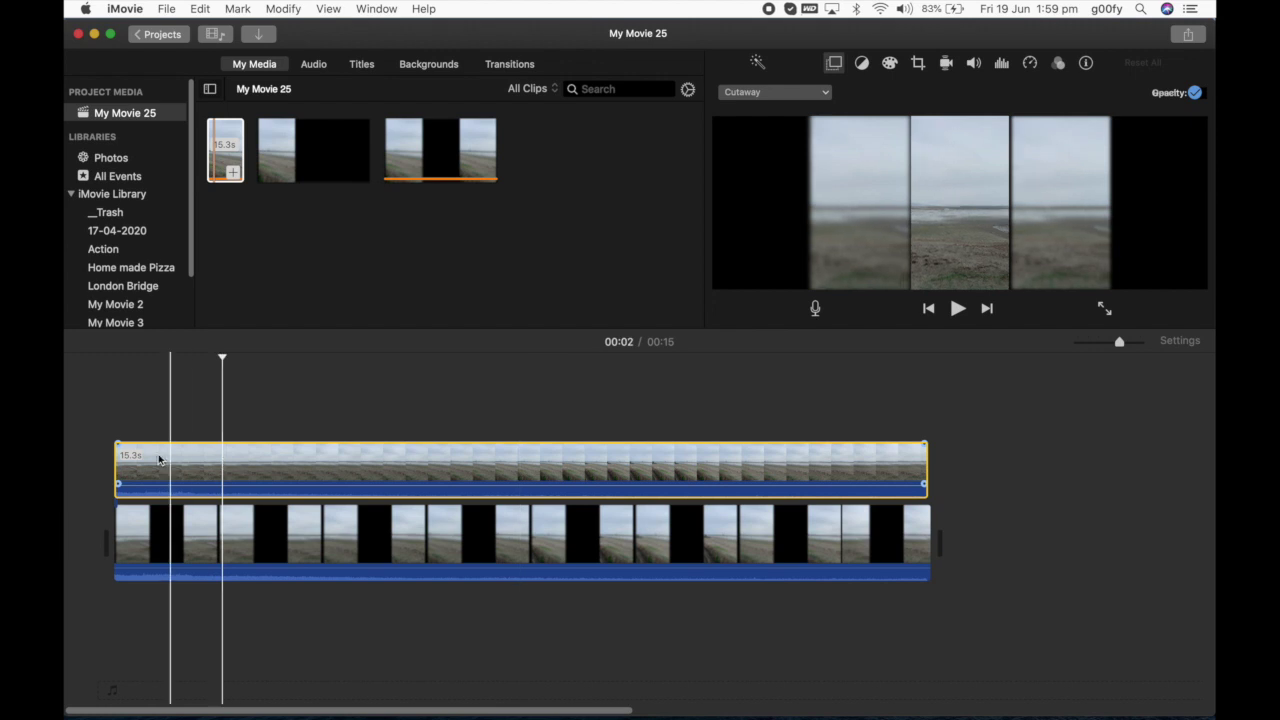
- Keep the Blur 2 background muted at 0% beneath the original cutaway and bring up sharing
{"action": "left_click", "coordinate": [79, 439]}
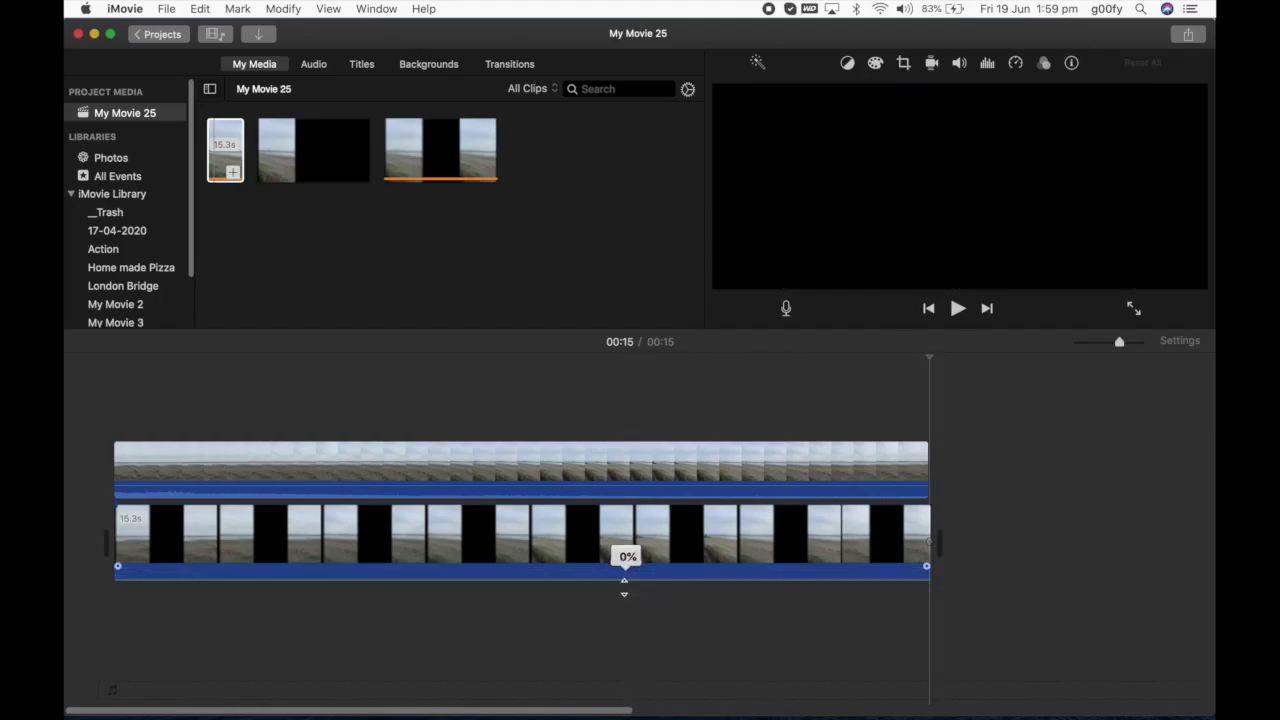
{"action": "left_click", "coordinate": [665, 490]}
{"action": "left_click", "coordinate": [980, 480]}
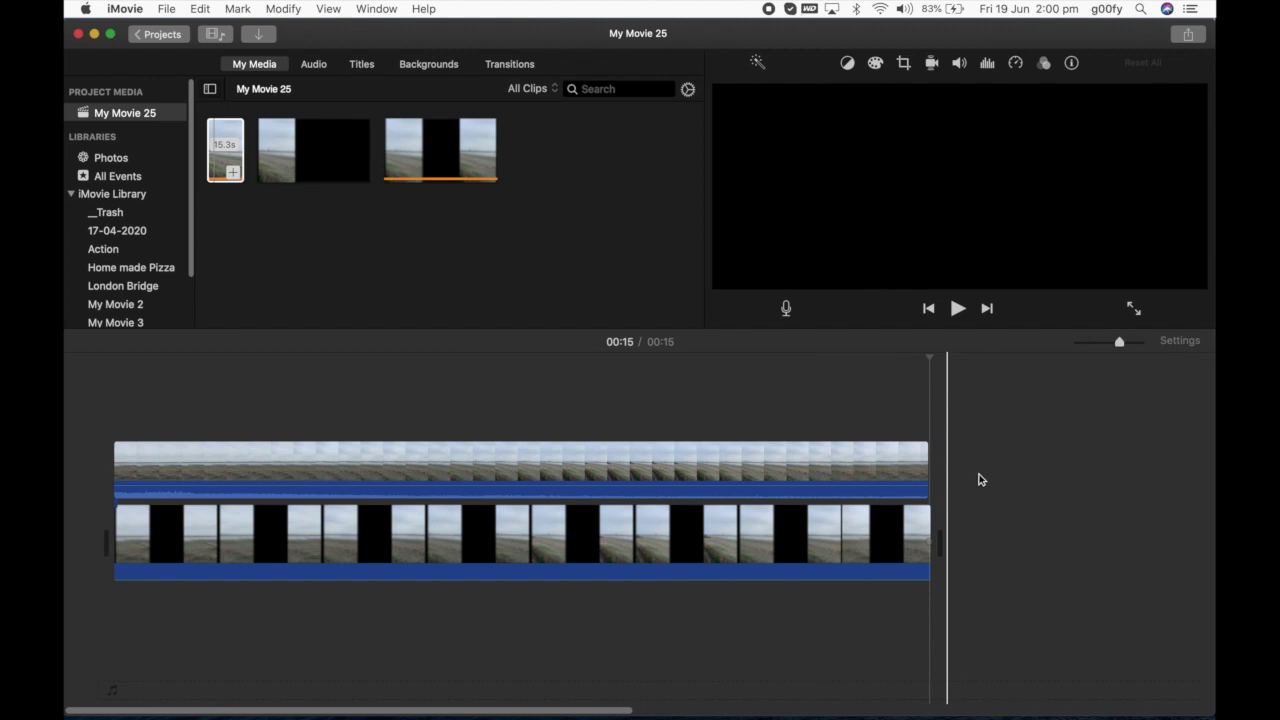
{"action": "left_click", "coordinate": [1189, 37]}
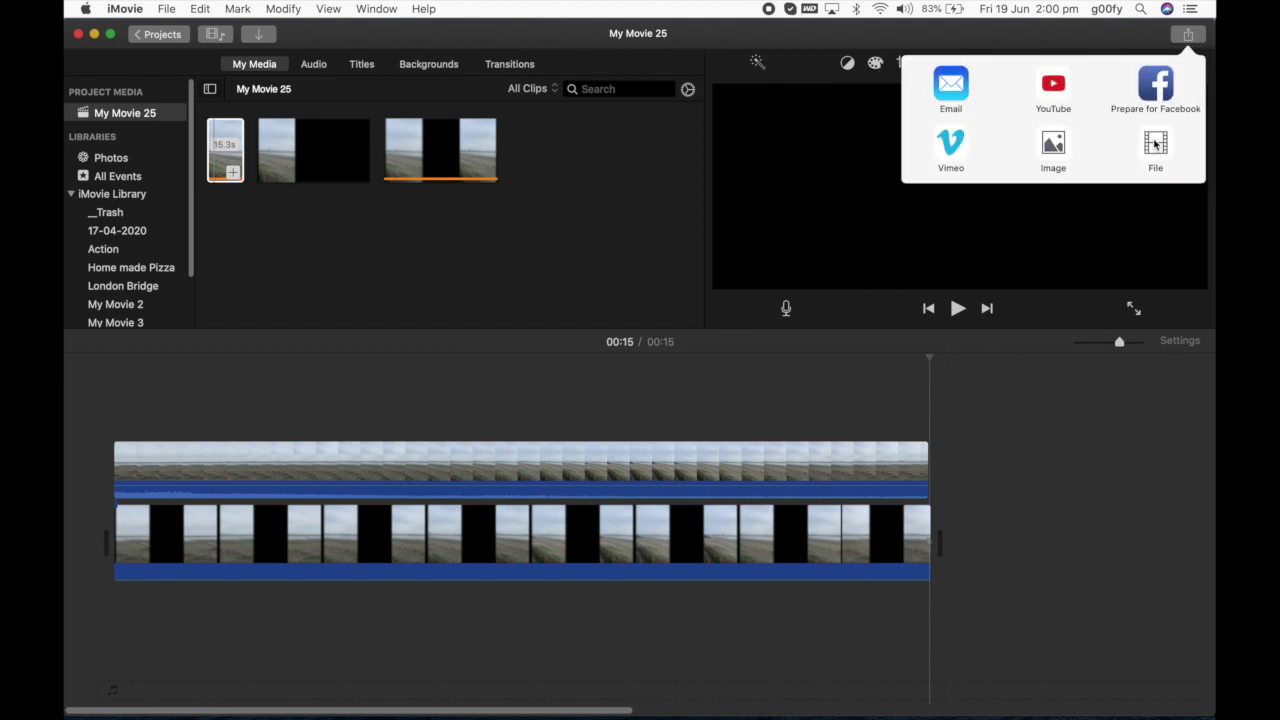
- Export the movie as 'Final Video' to the Desktop and reveal the file in Finder
{"action": "left_click", "coordinate": [1155, 146]}
{"action": "left_click", "coordinate": [752, 182]}
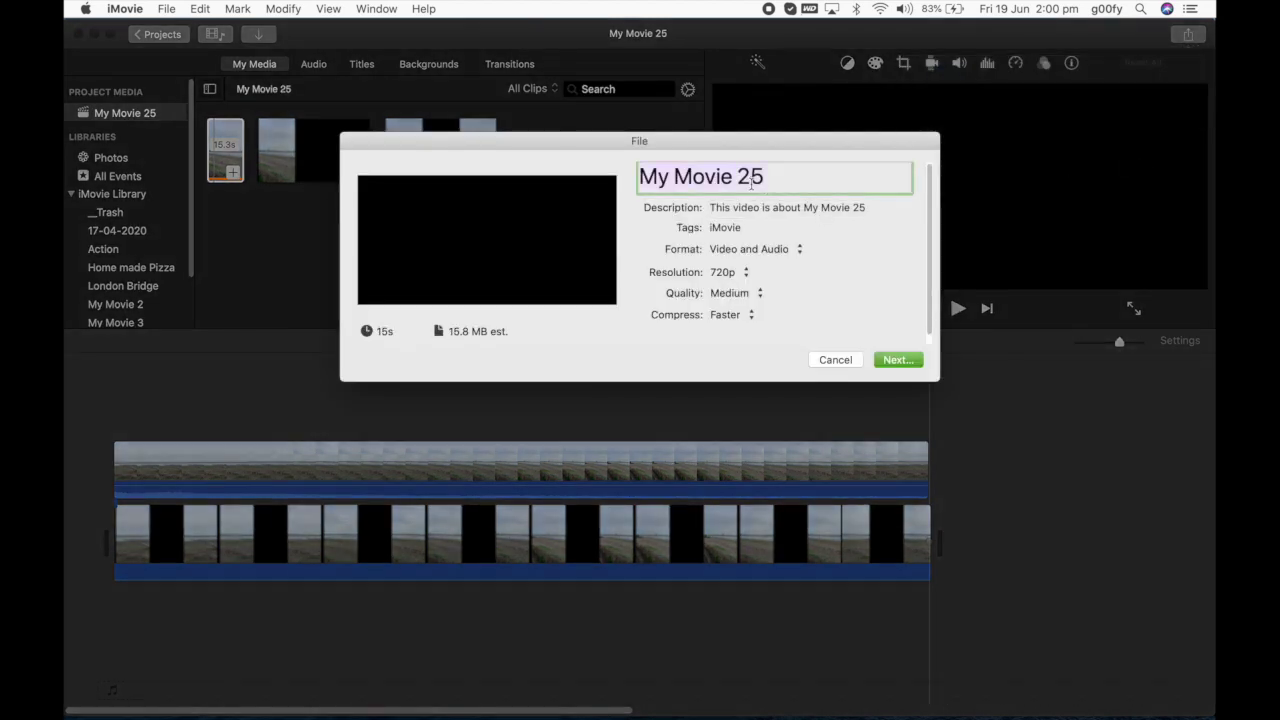
{"action": "type", "text": "Final Video"}
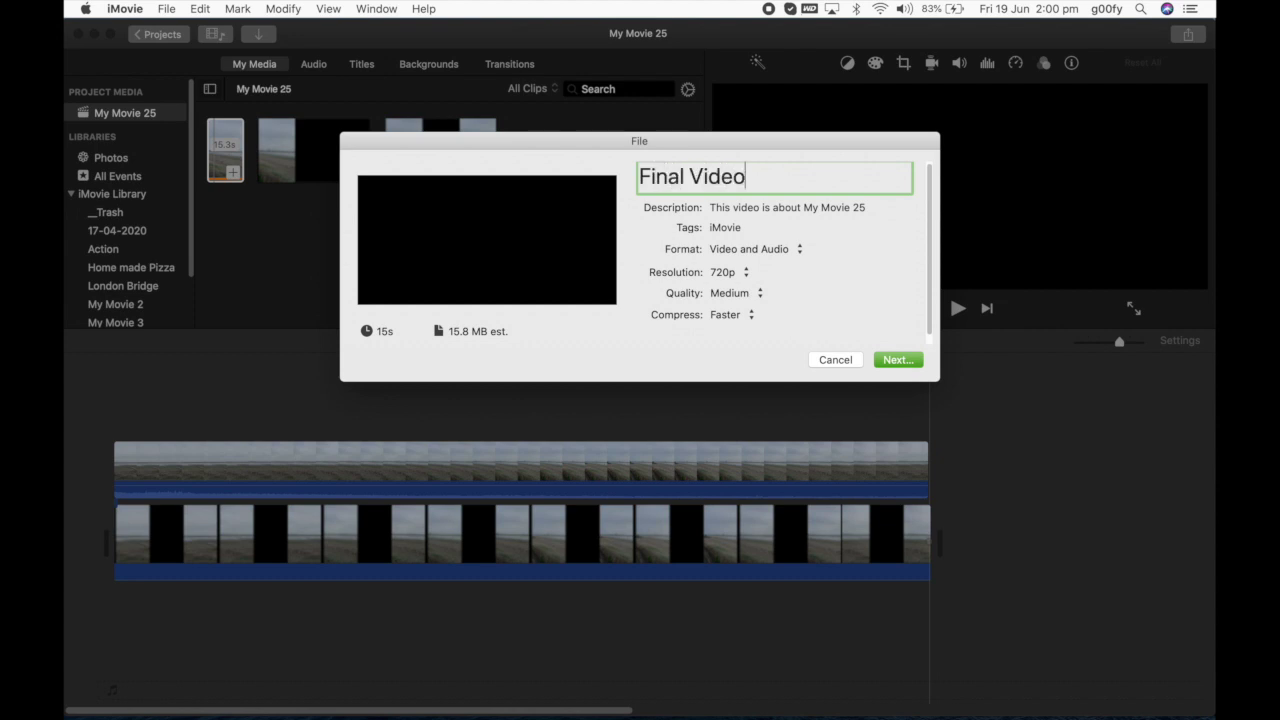
{"action": "key", "text": "Return"}
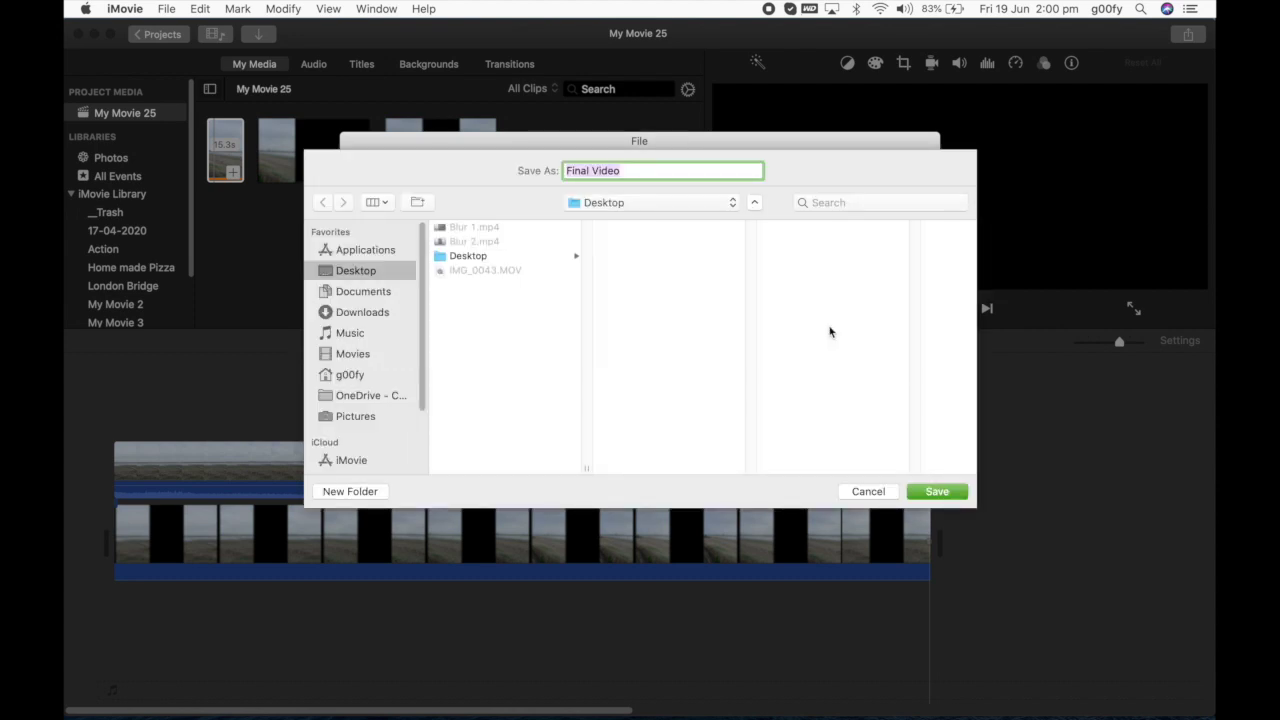
{"action": "left_click", "coordinate": [938, 492]}
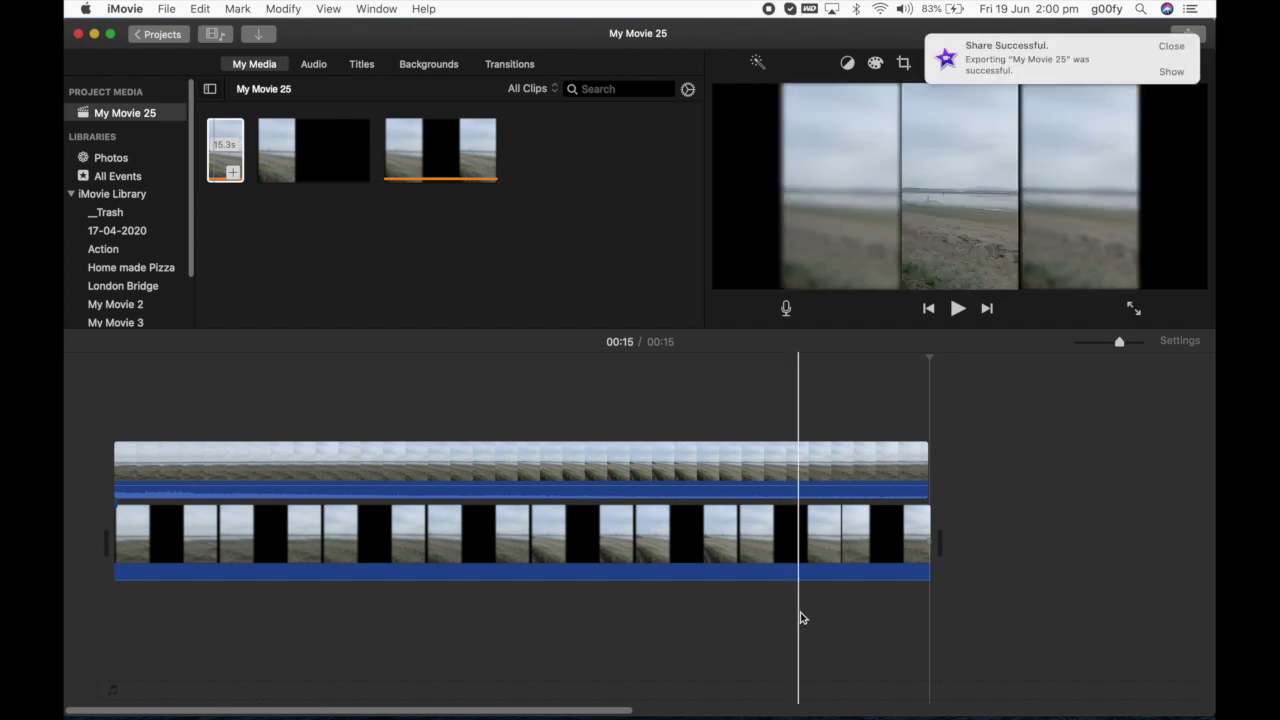
{"action": "left_click", "coordinate": [1170, 72]}
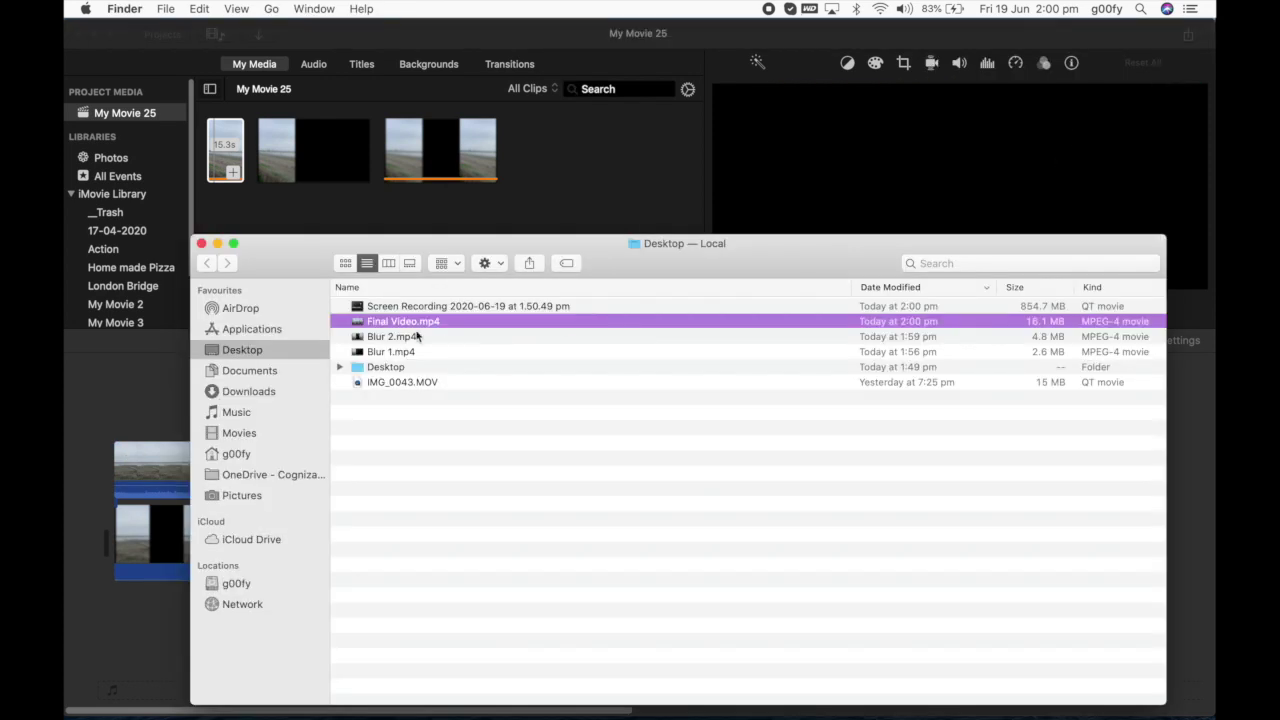
- Play Final Video.mp4 in VLC to check it, then close VLC and the Desktop window
{"action": "double_click", "coordinate": [405, 322]}
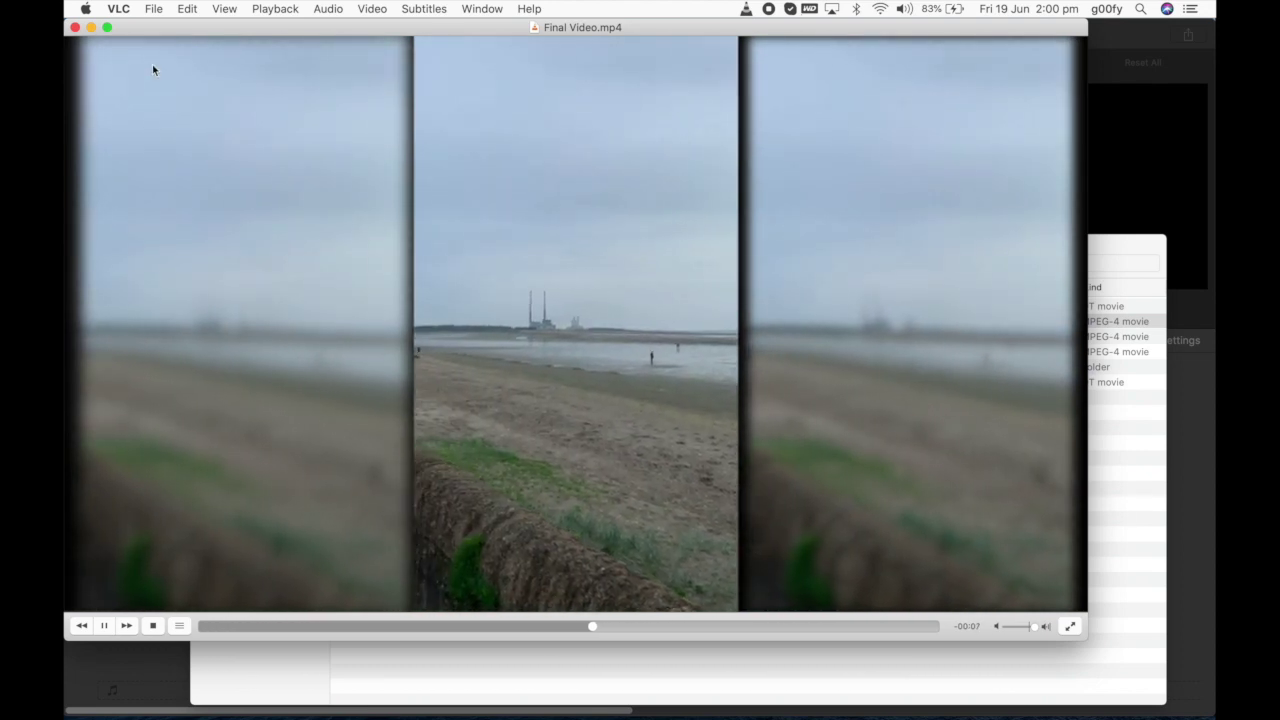
{"action": "left_click", "coordinate": [75, 28]}
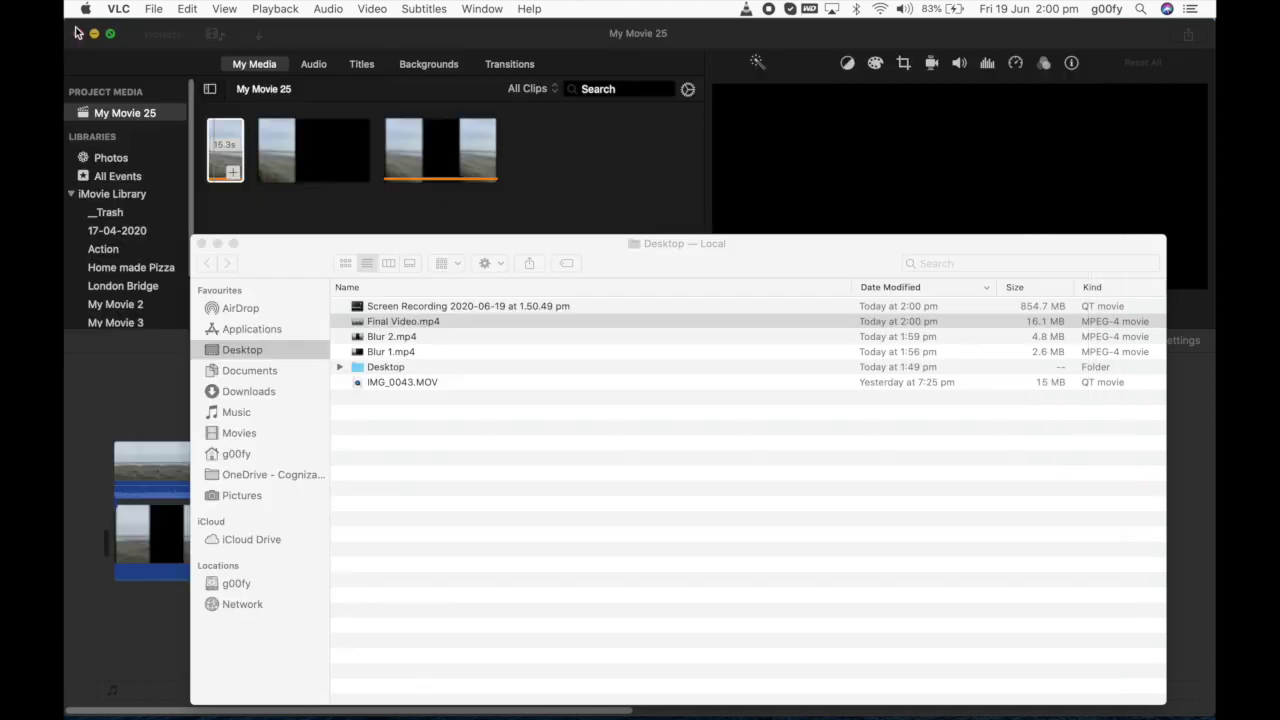
{"action": "left_click", "coordinate": [201, 244]}
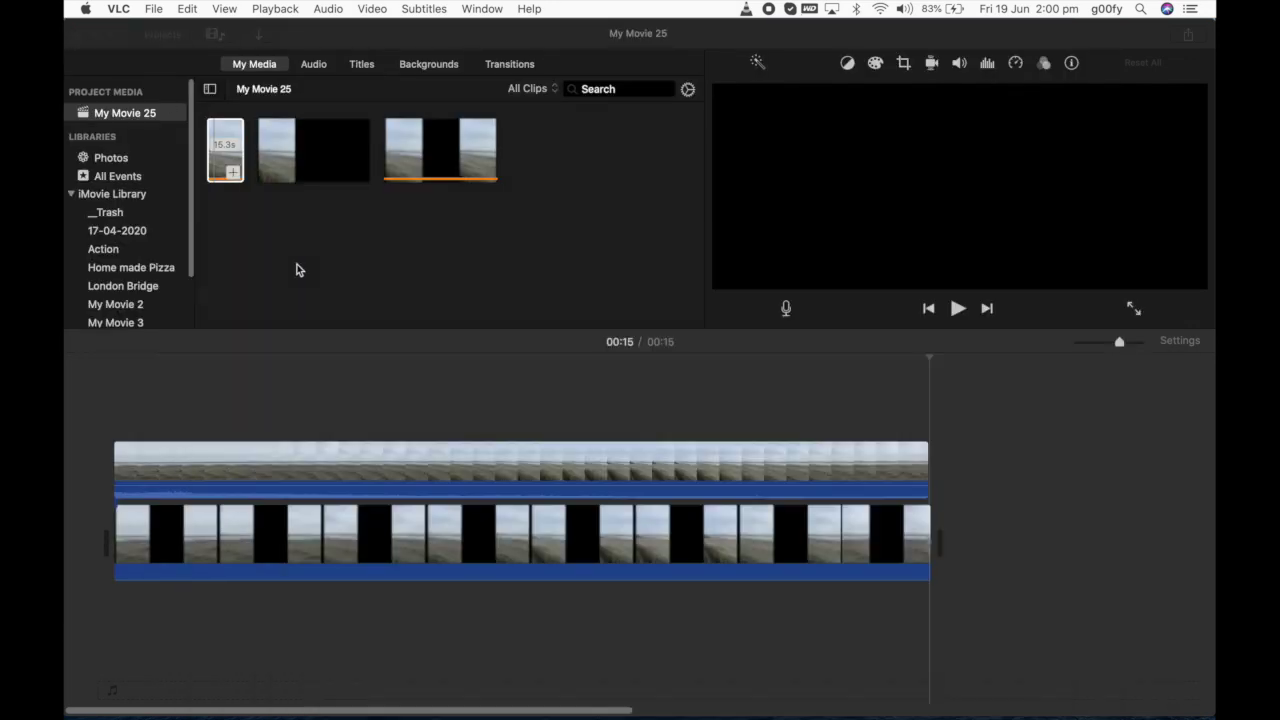